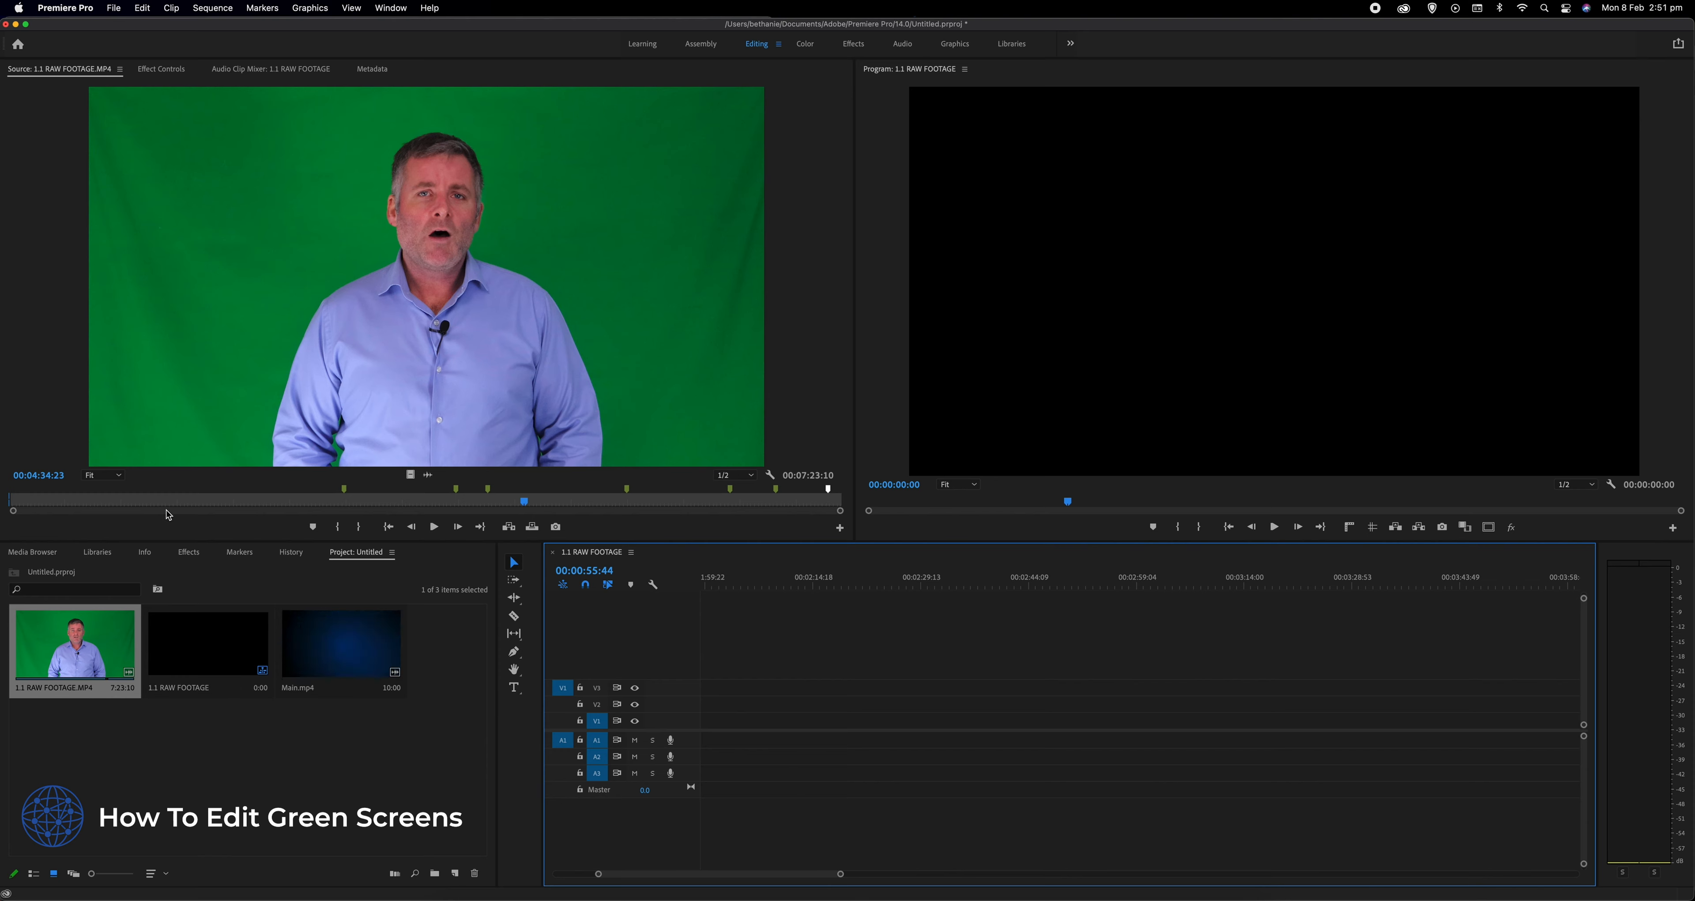
- Mark an in point at 00:04:28:07 and an out point at 00:04:36:24 in the raw green-screen footage
drag(167, 504, 511, 503)
click(338, 526)
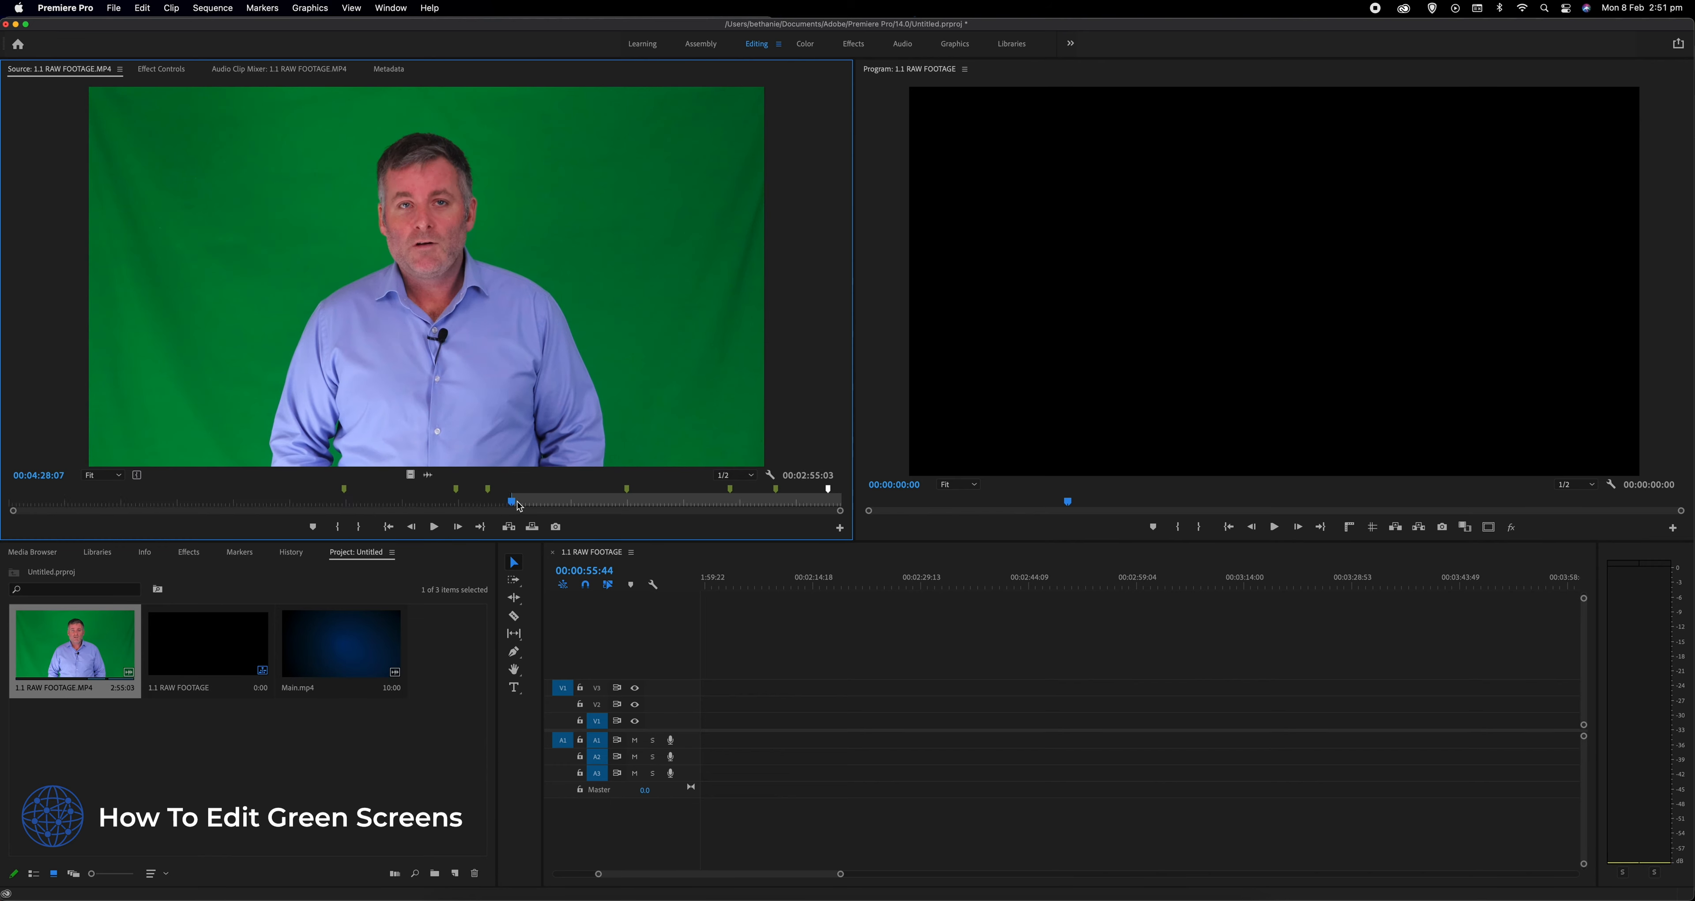
drag(517, 507, 530, 506)
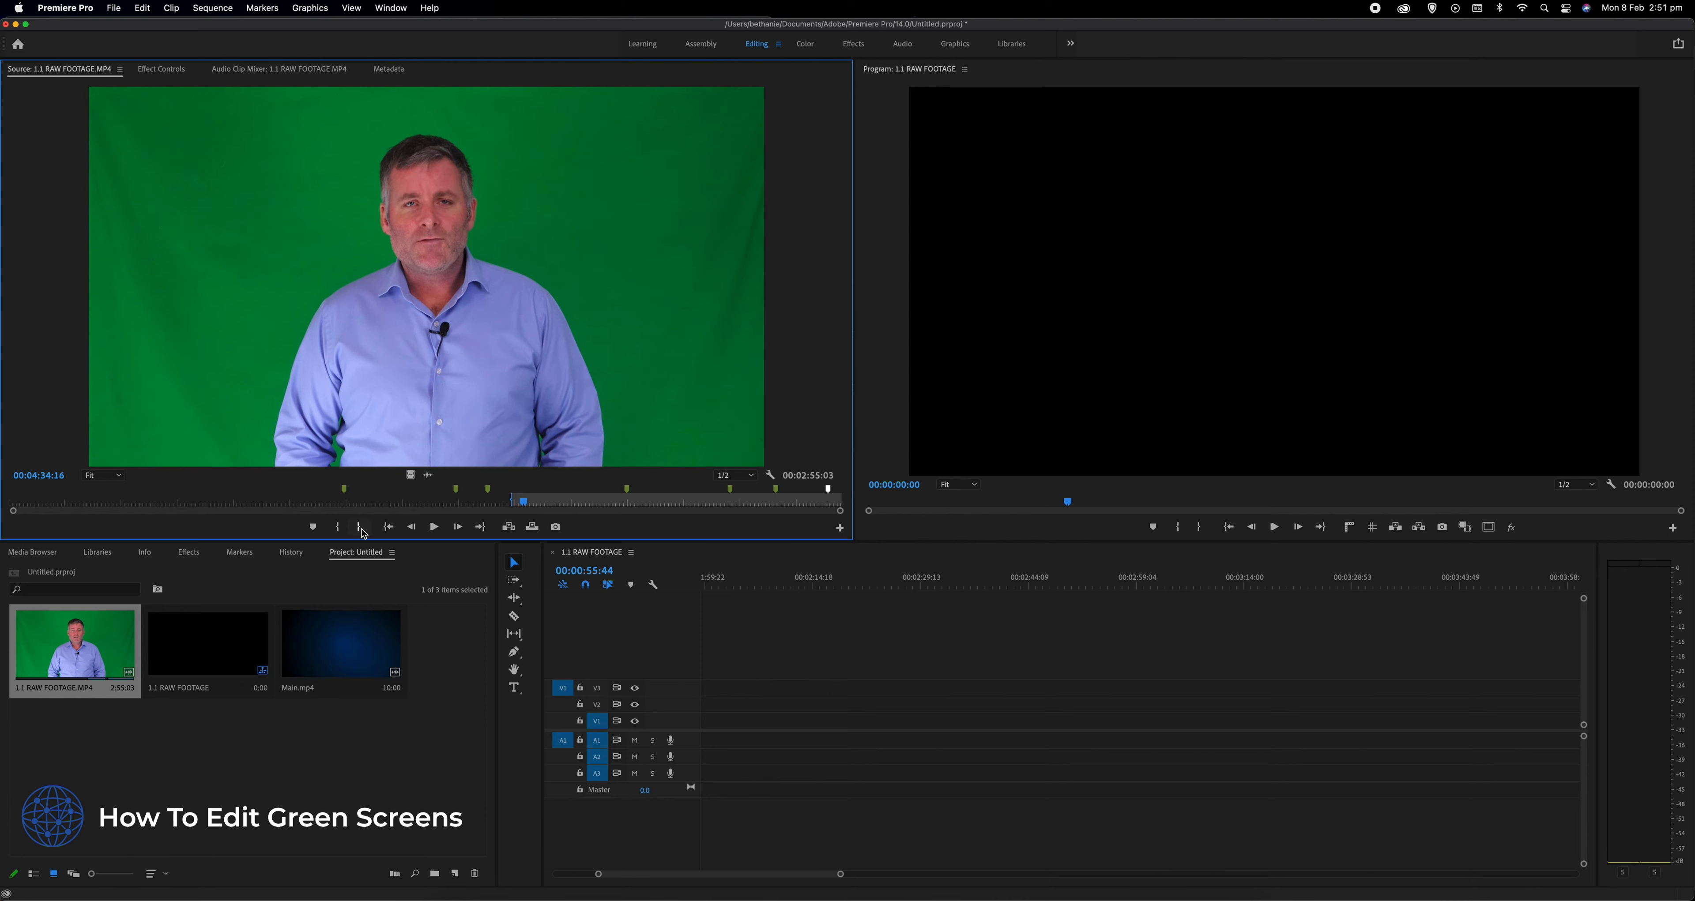
drag(524, 501, 528, 502)
click(356, 529)
scroll(405, 327, down, 5)
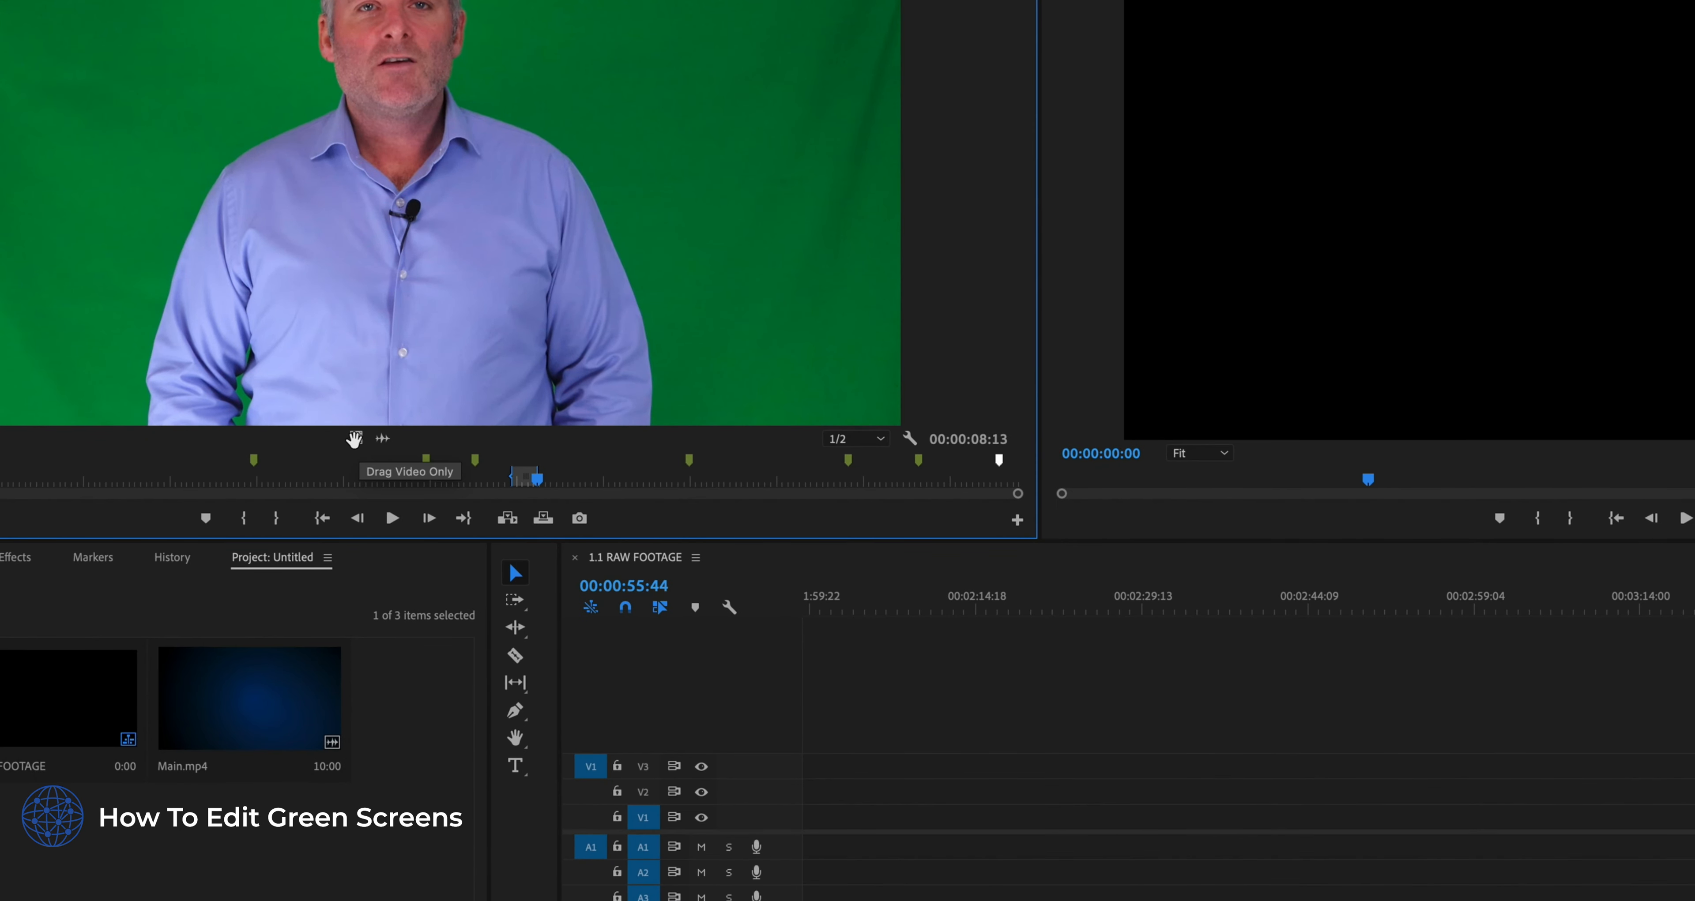
- Place only the marked footage's video at the start of track V2, changing the sequence settings to match, and show the frame at 00:00:03:18
drag(357, 439, 808, 797)
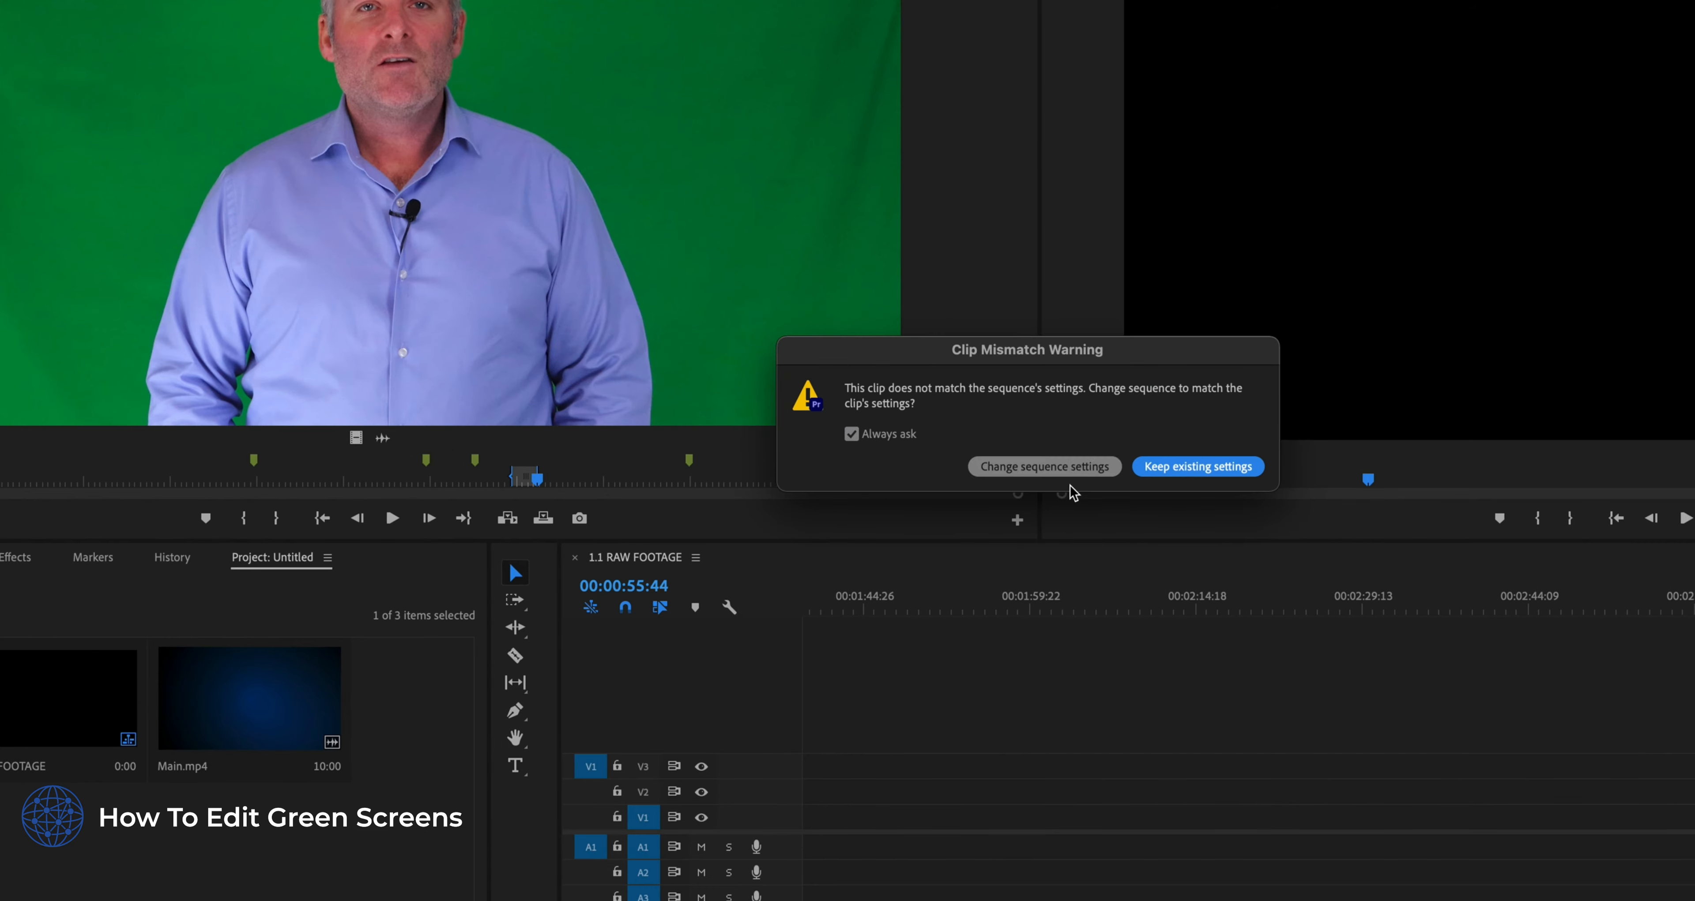
click(1117, 468)
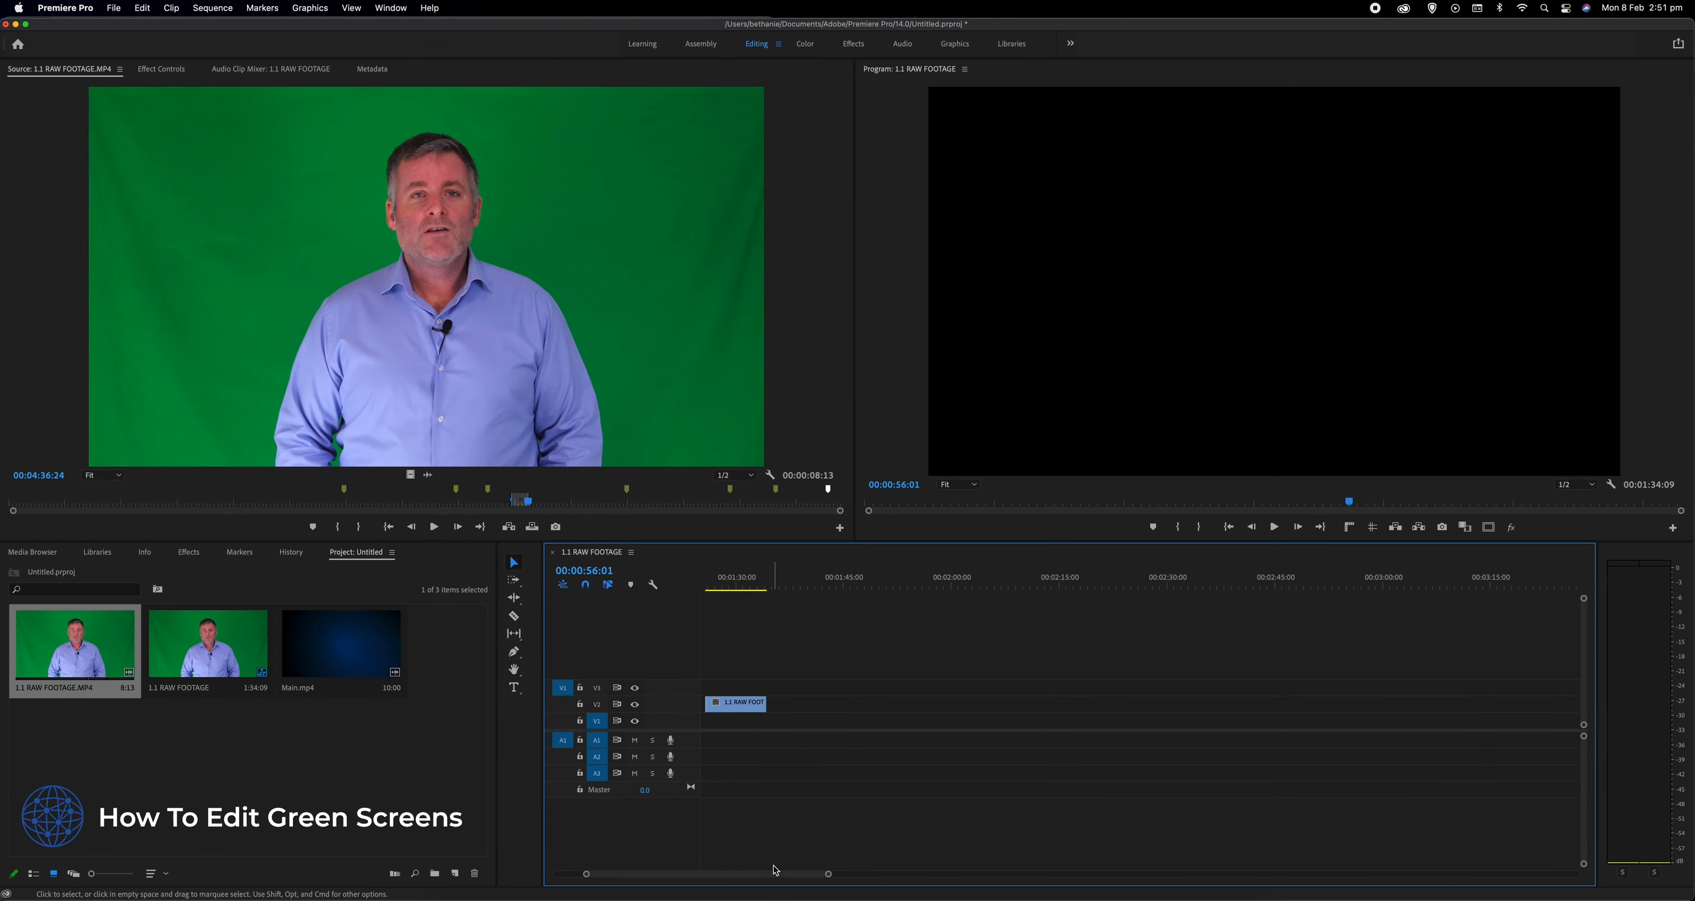
drag(760, 873, 719, 873)
drag(1361, 708, 689, 704)
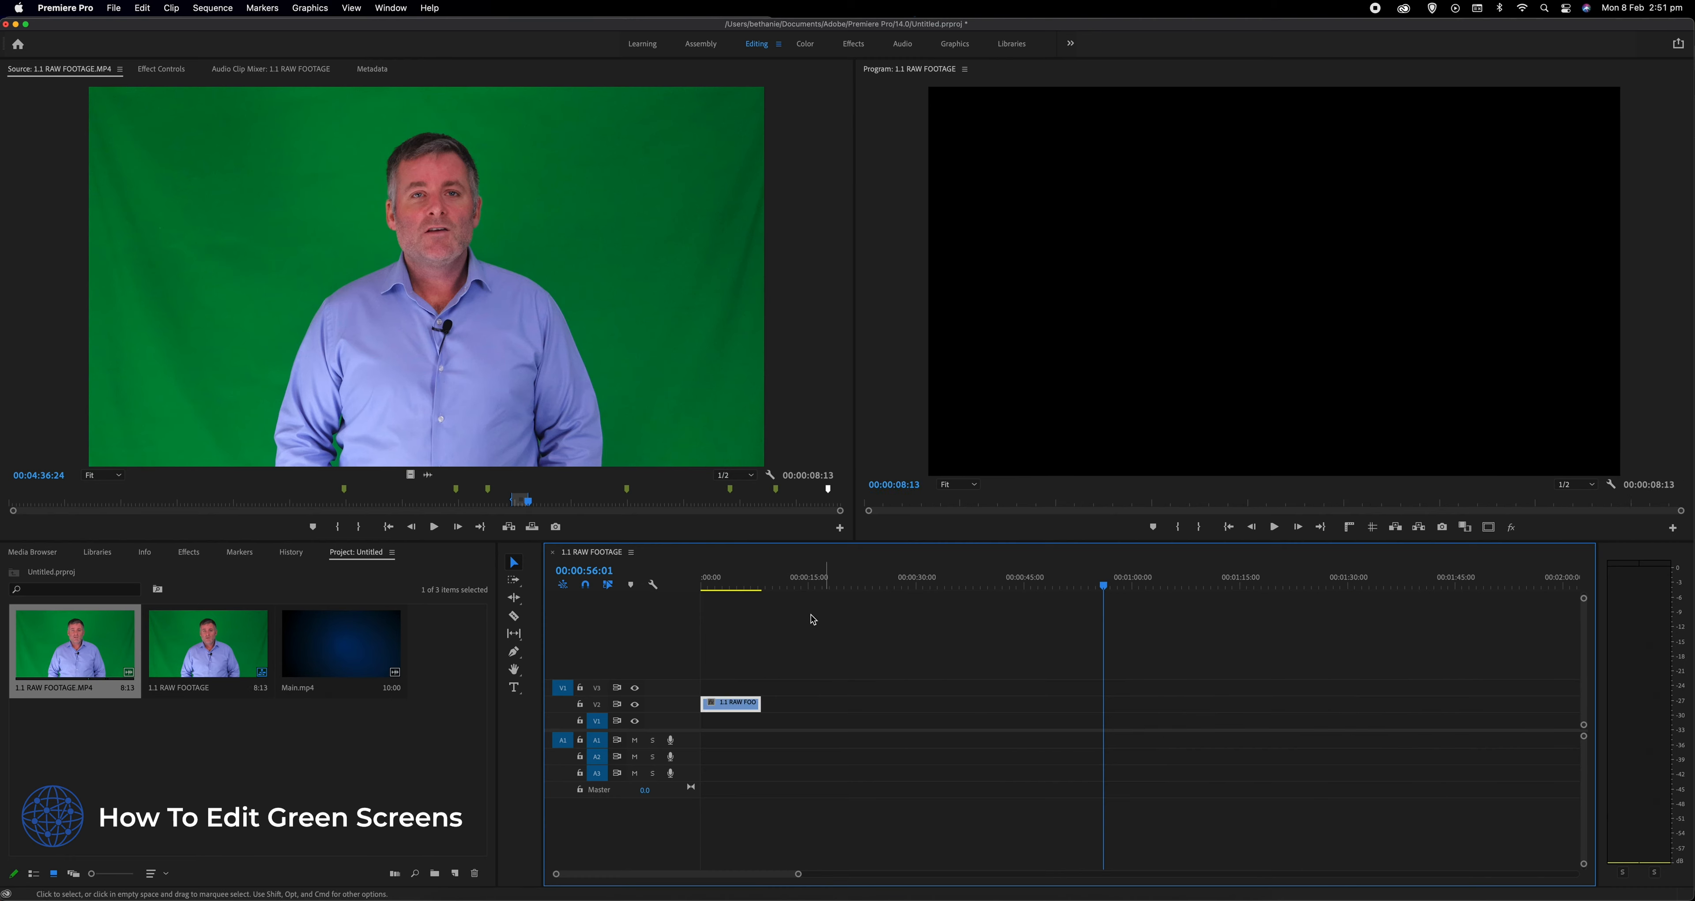
click(727, 580)
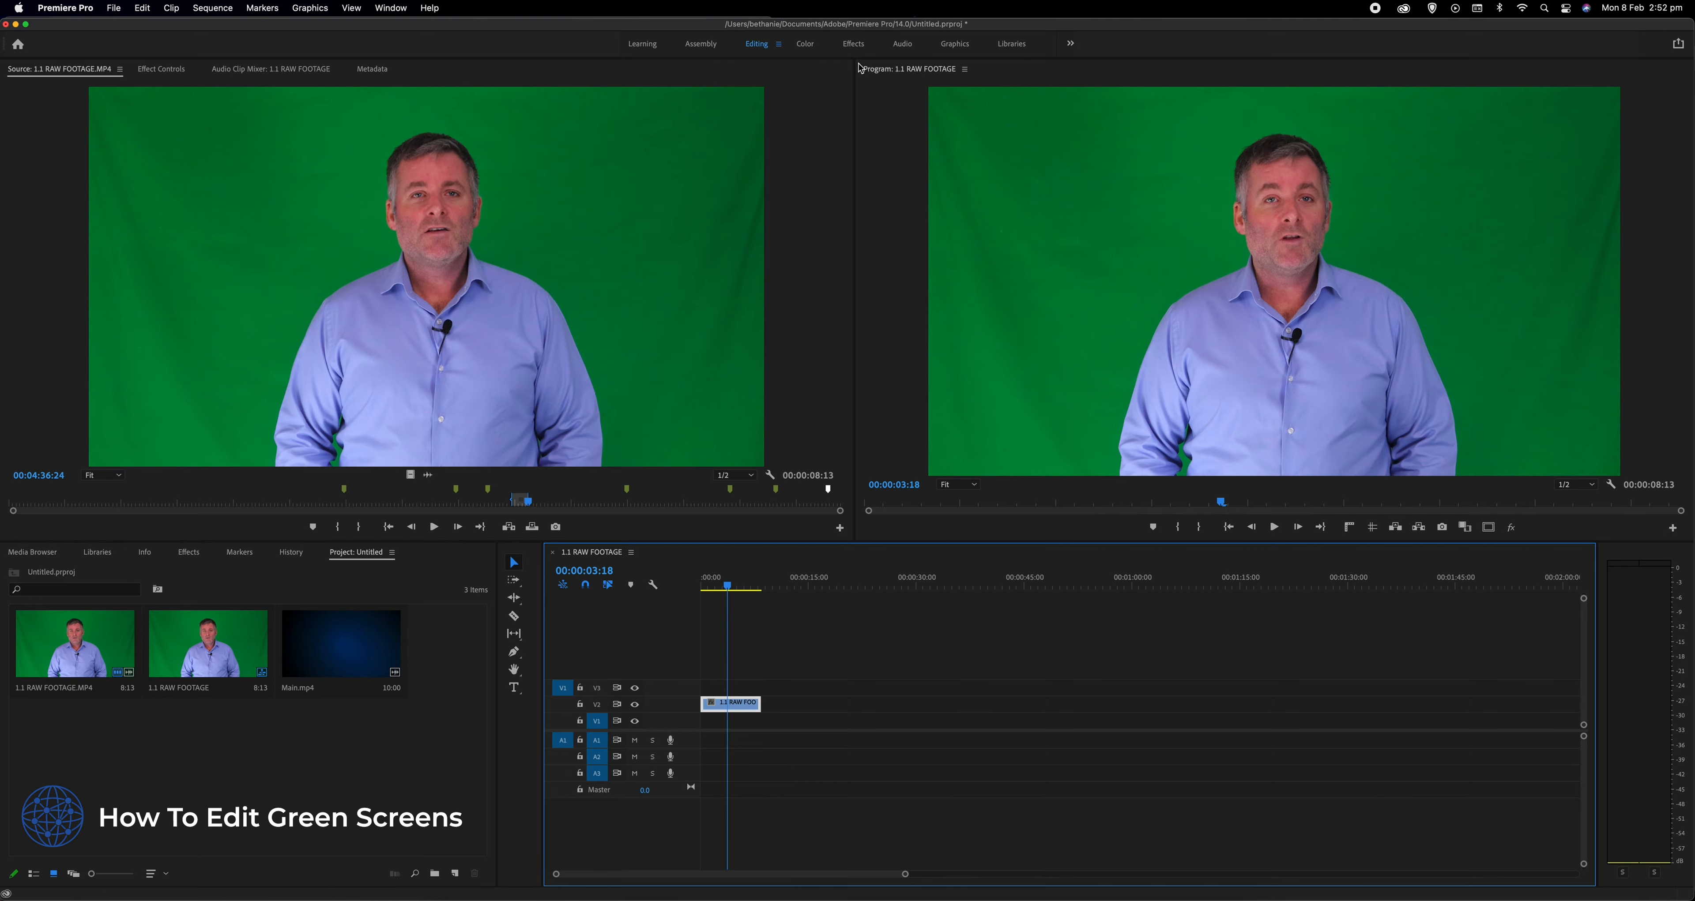
- Find the Ultra Key effect in the Effects workspace and apply it to the footage clip on V2
click(853, 44)
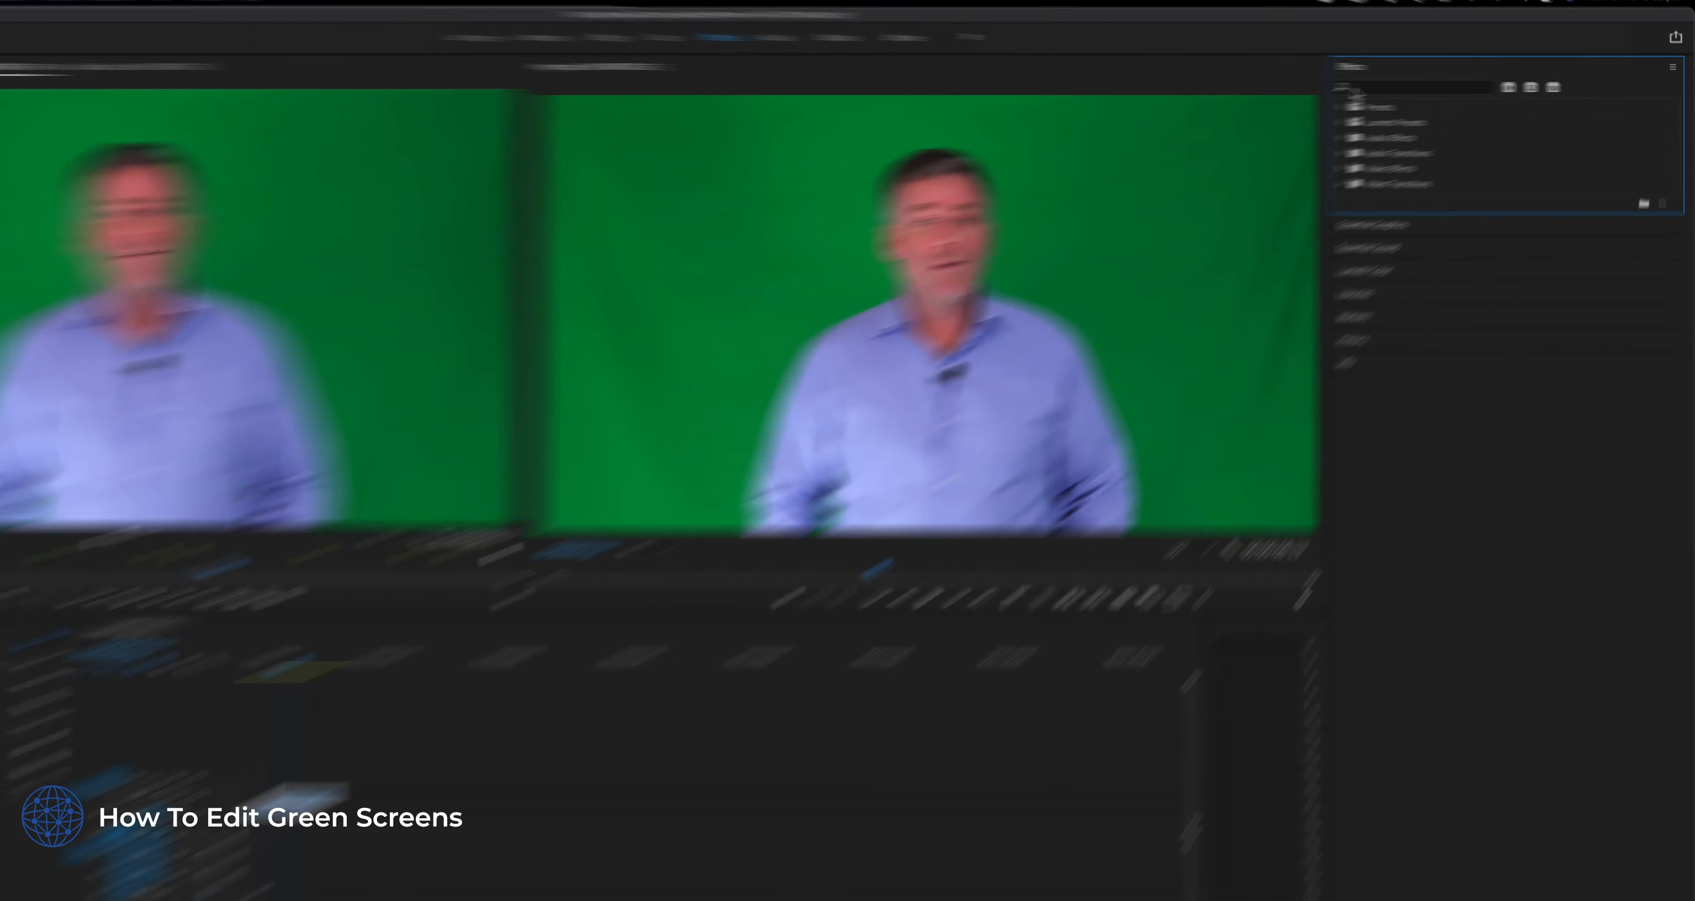
click(1419, 87)
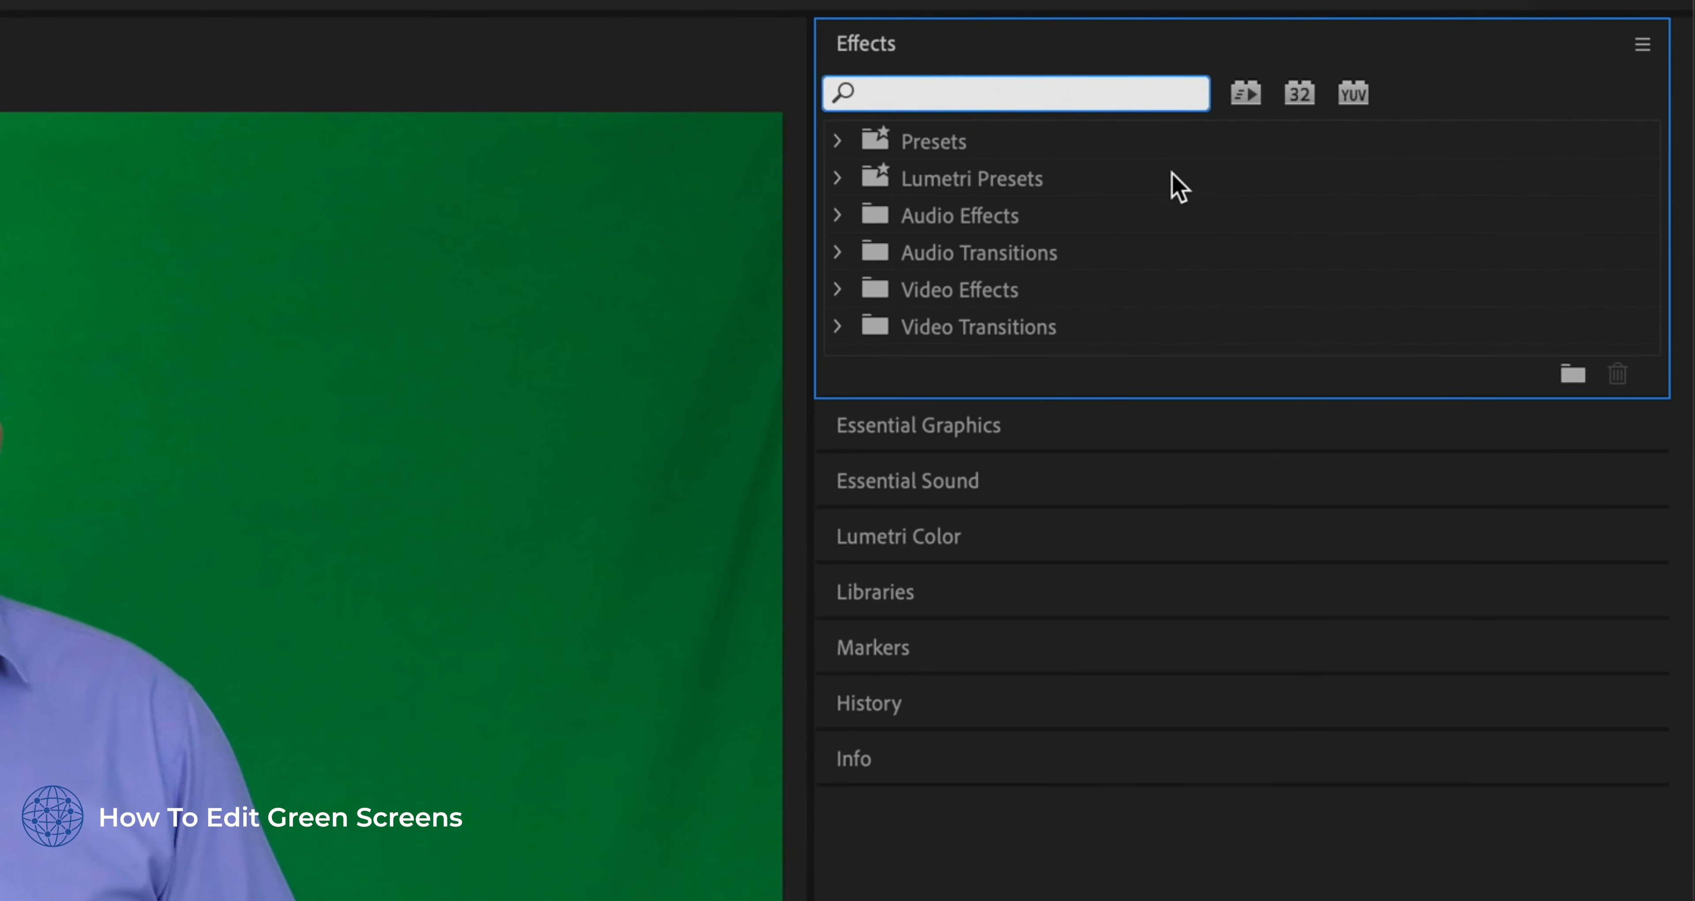
text(ultrak)
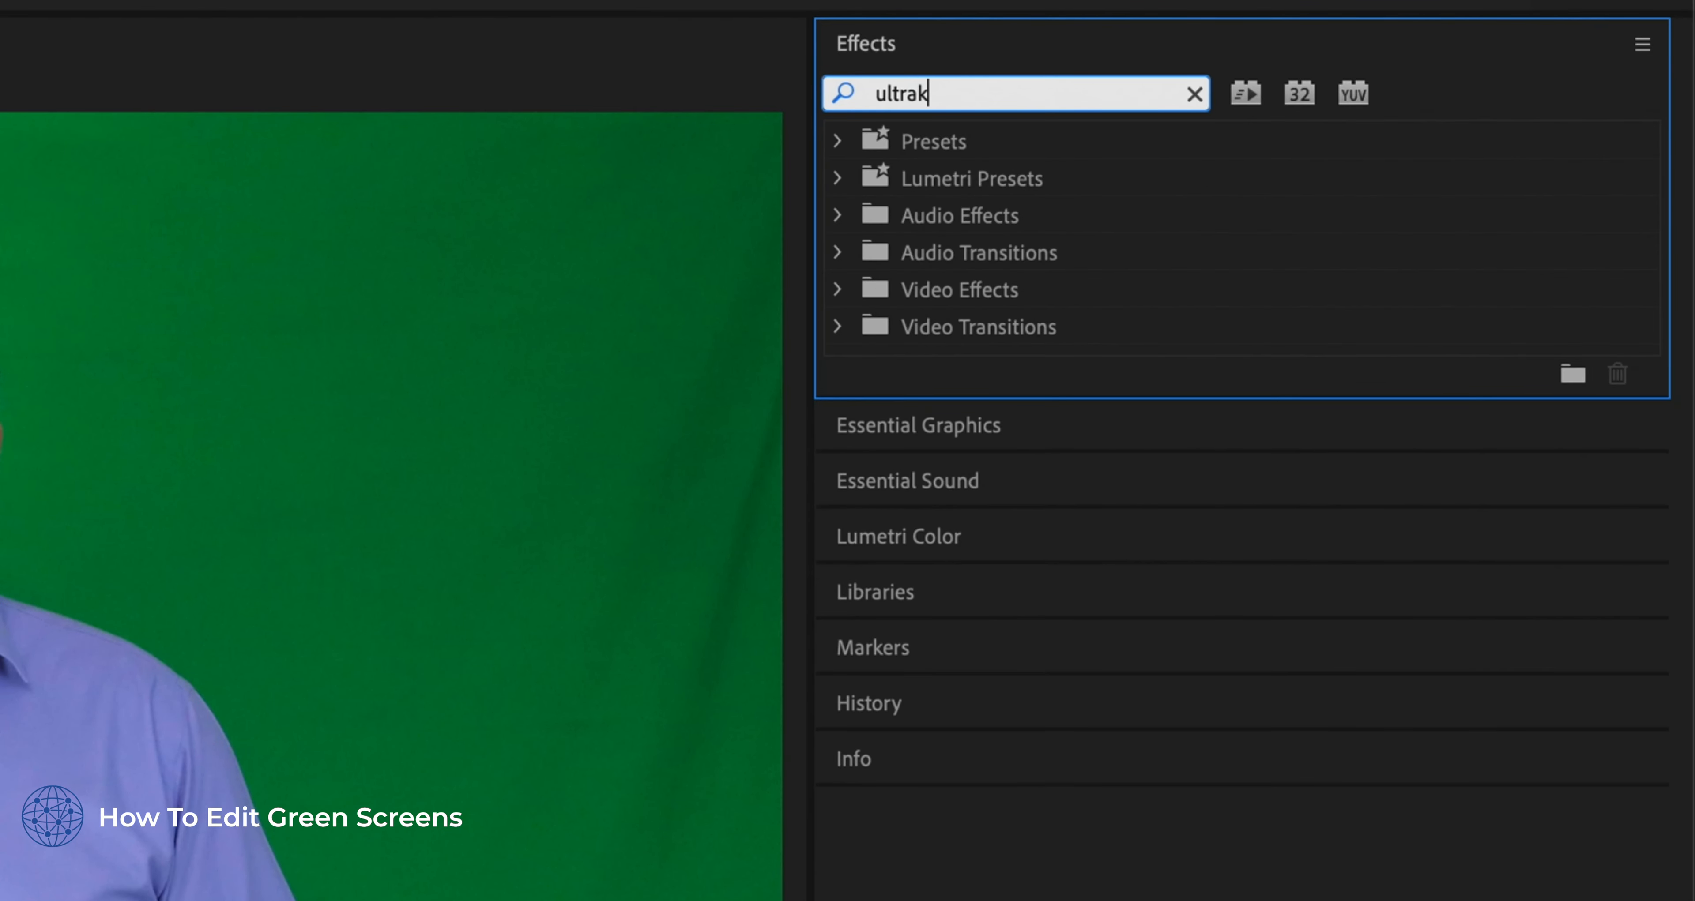
key(BackSpace)
text(key)
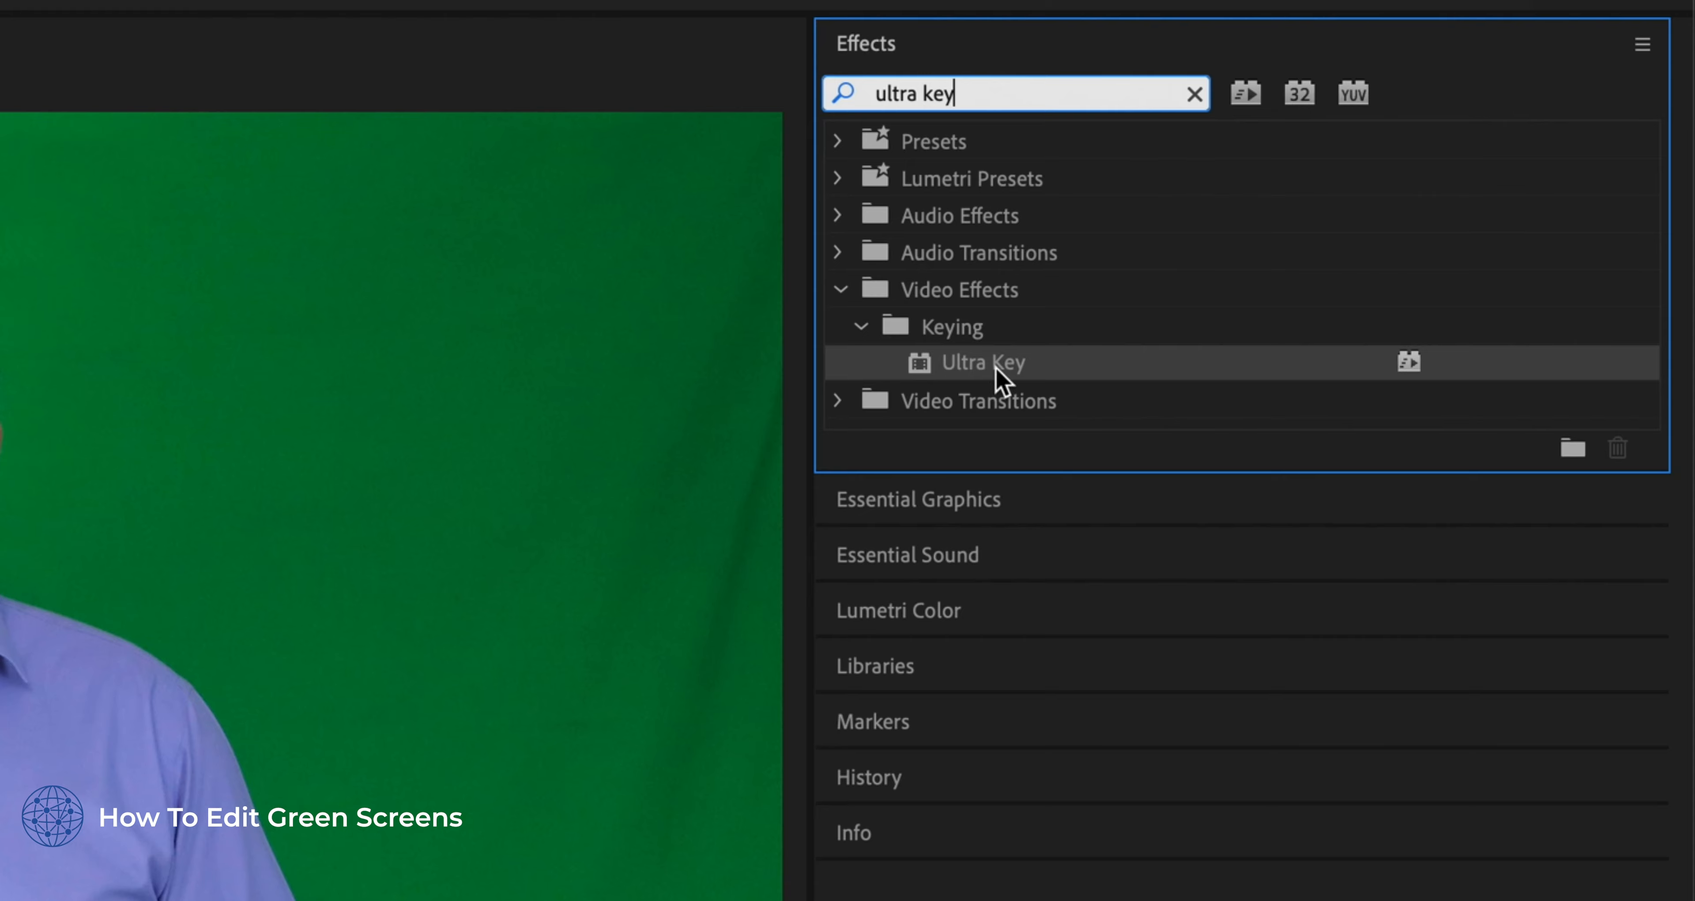
click(1043, 379)
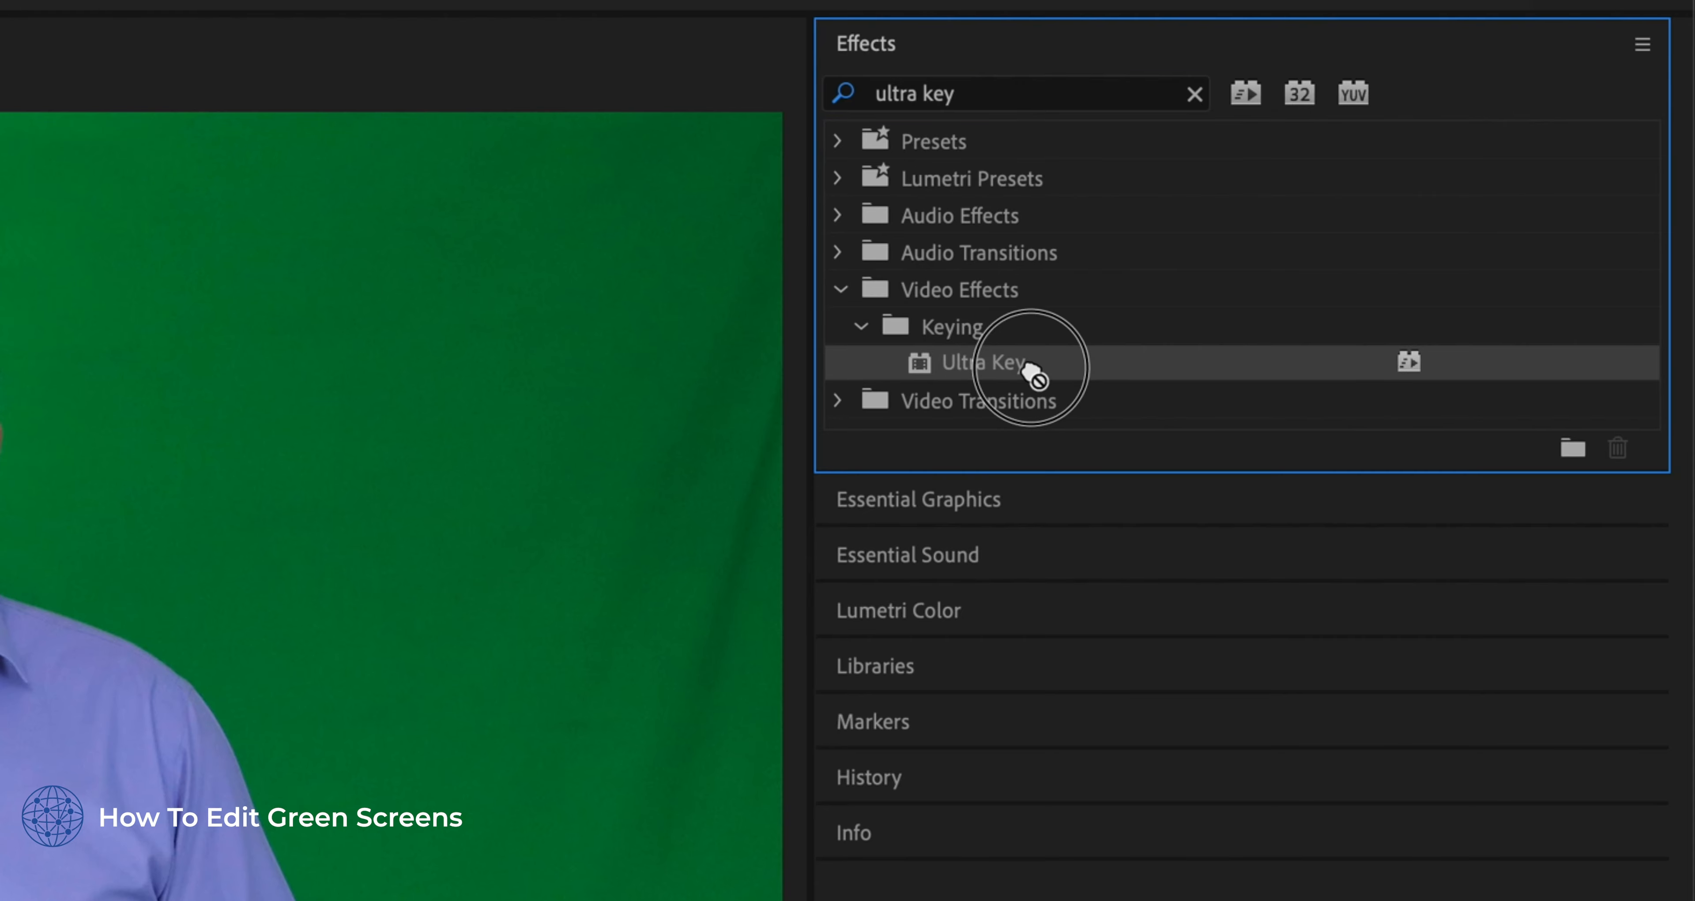
drag(1043, 379, 496, 710)
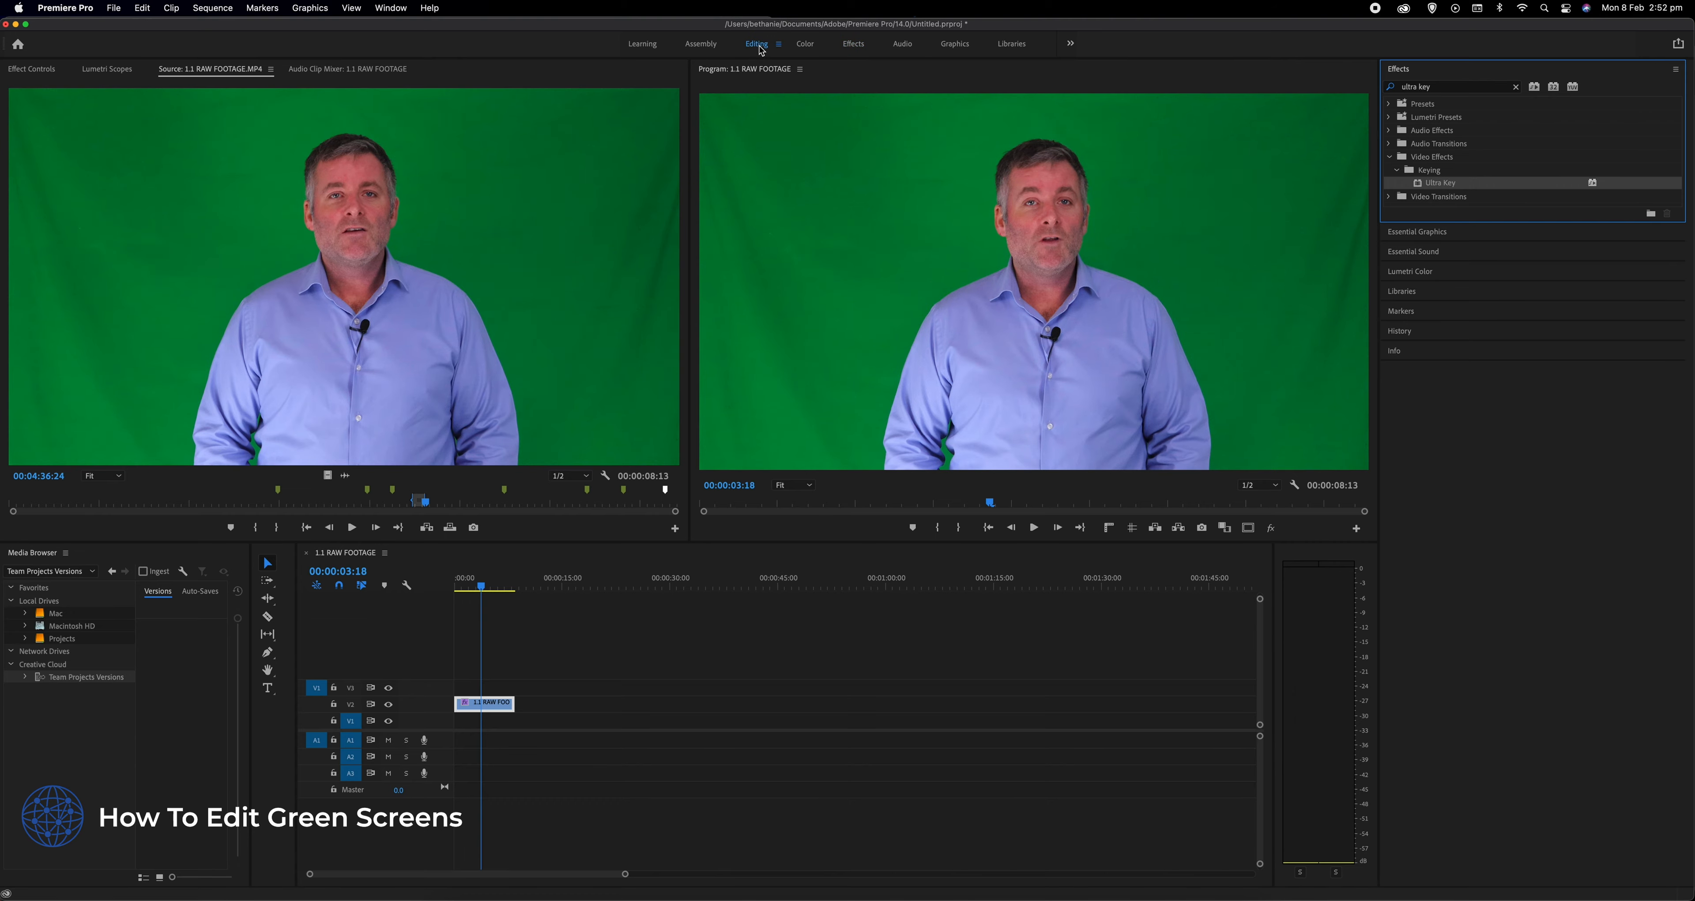
- Return to the Editing workspace and sample the green backdrop as the Ultra Key's key color
click(757, 44)
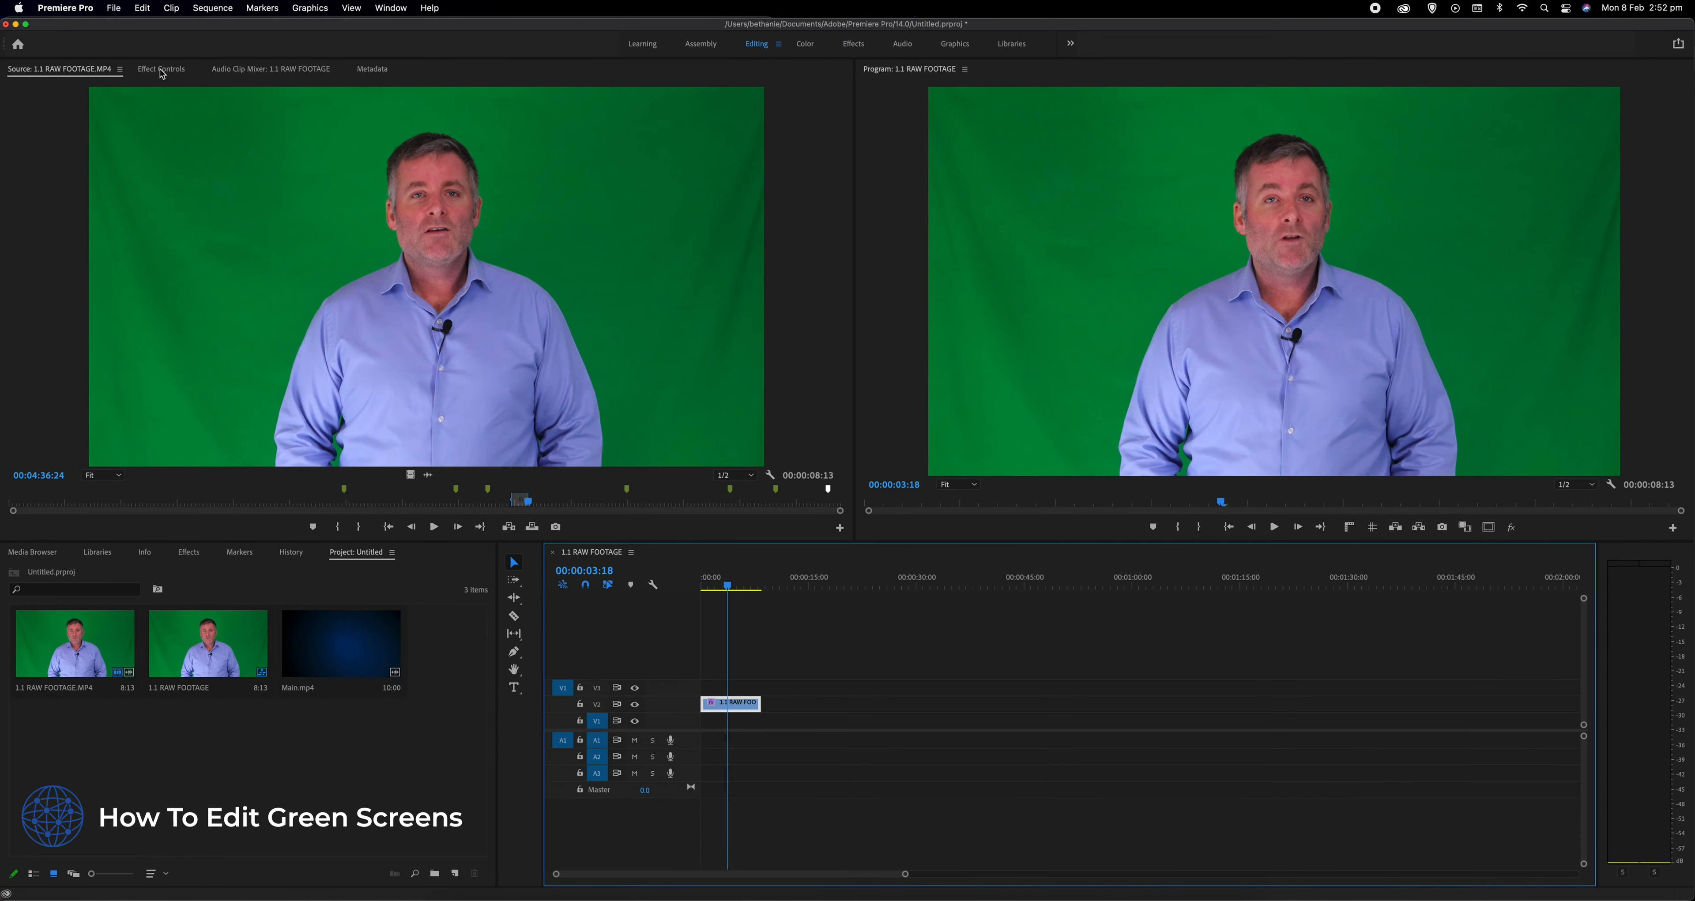
click(162, 70)
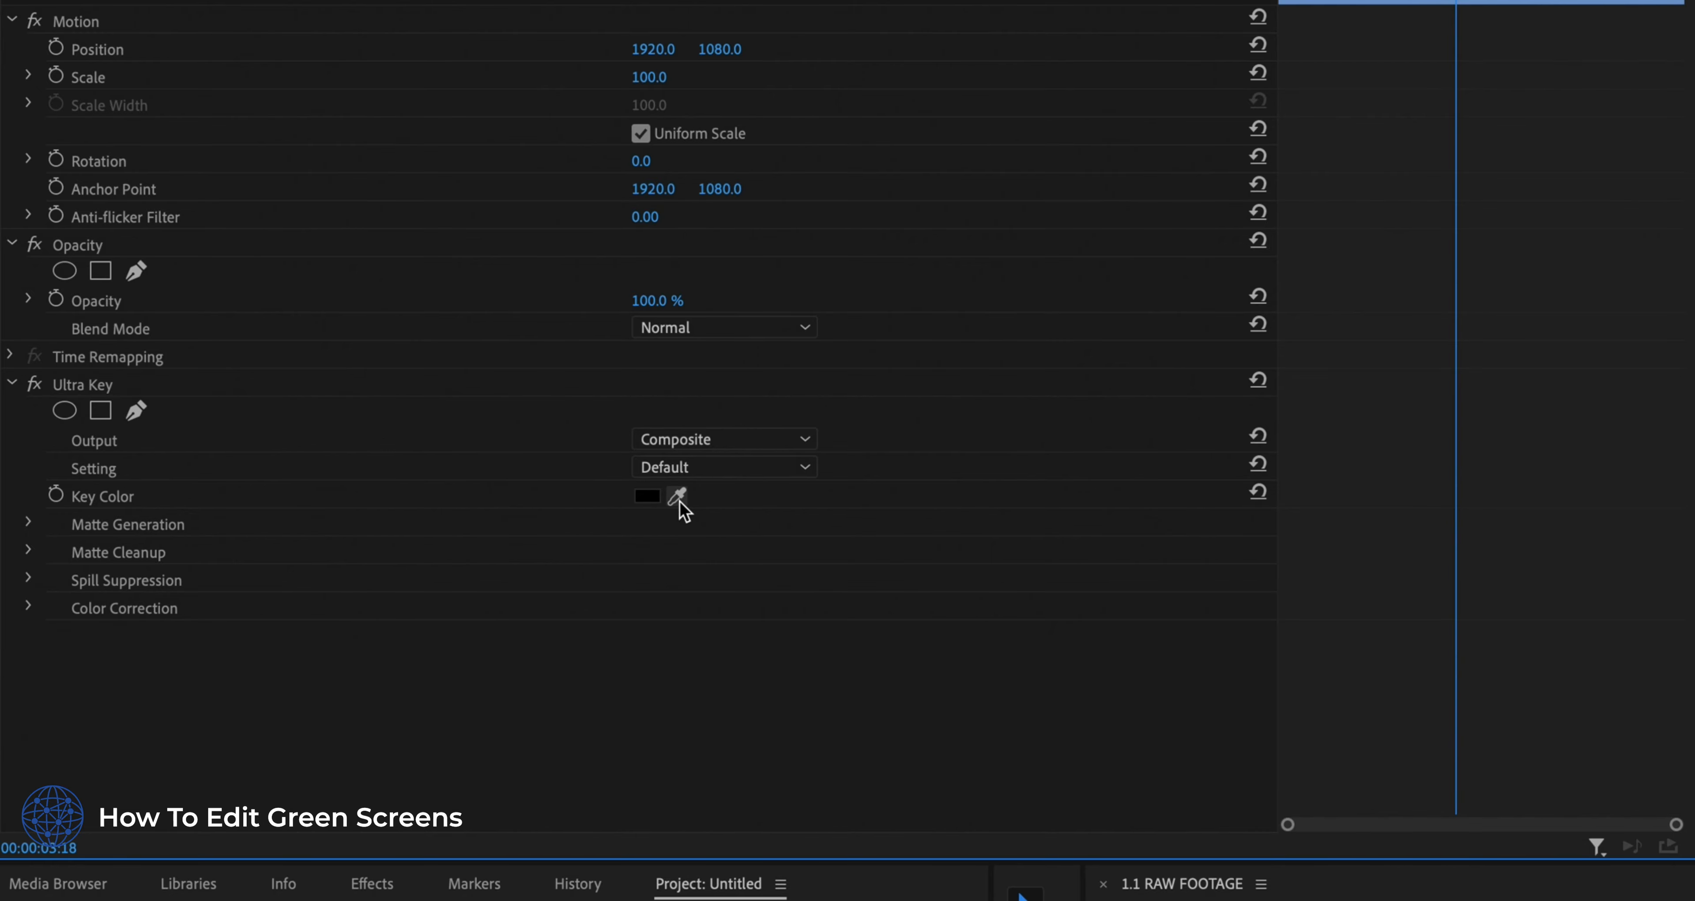
click(679, 501)
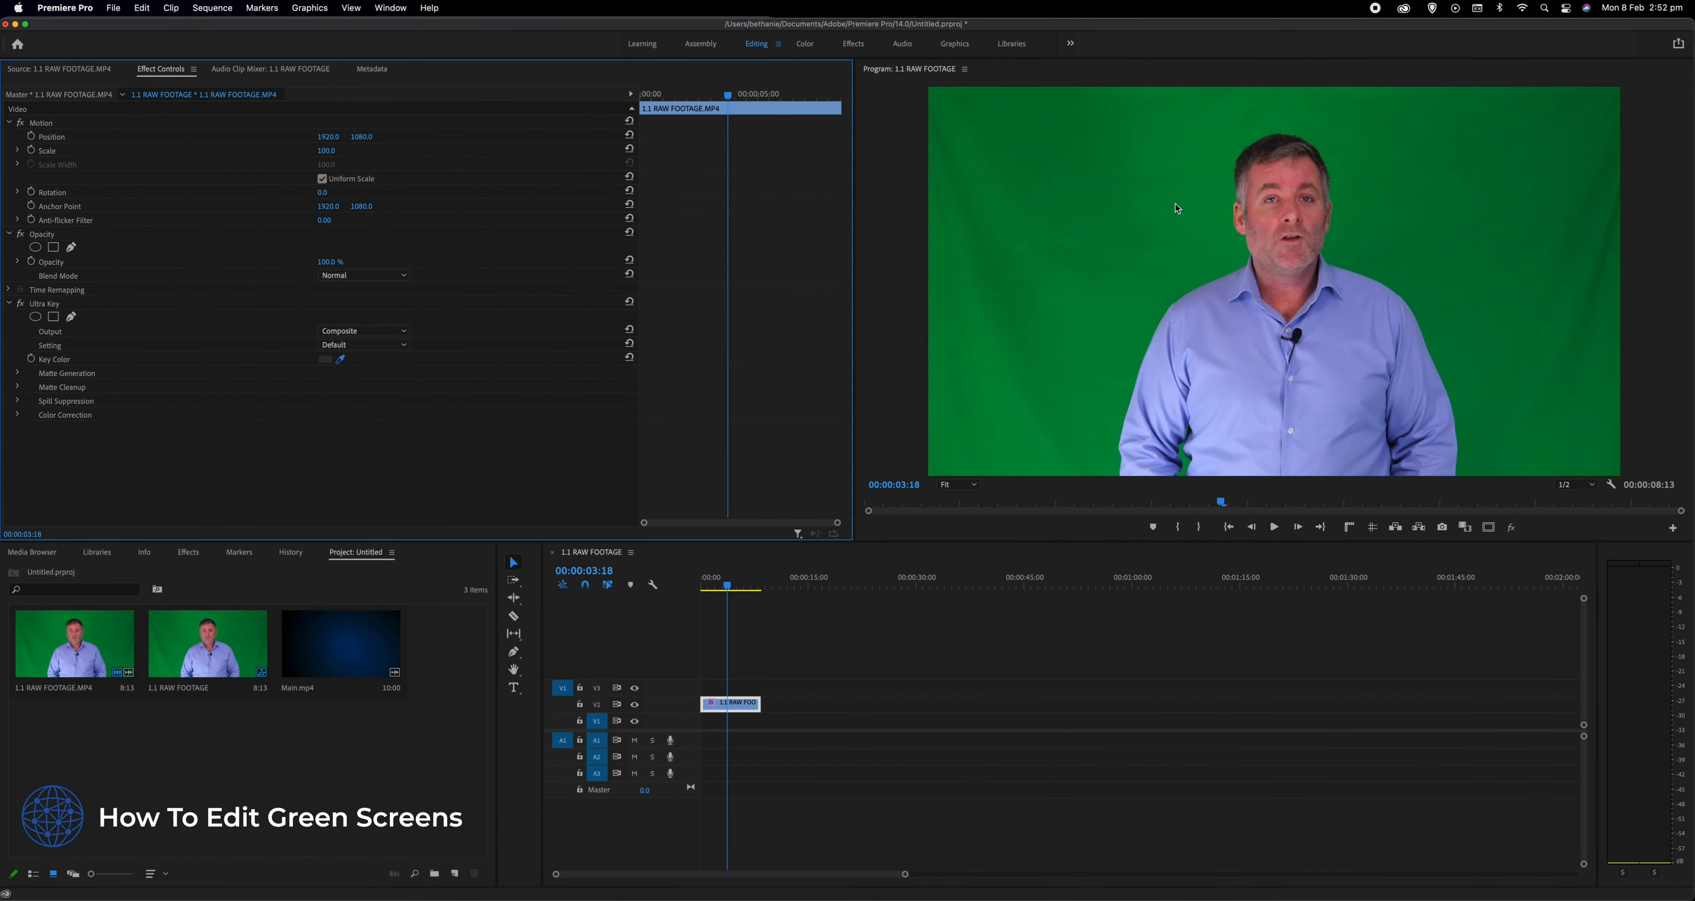
click(1133, 213)
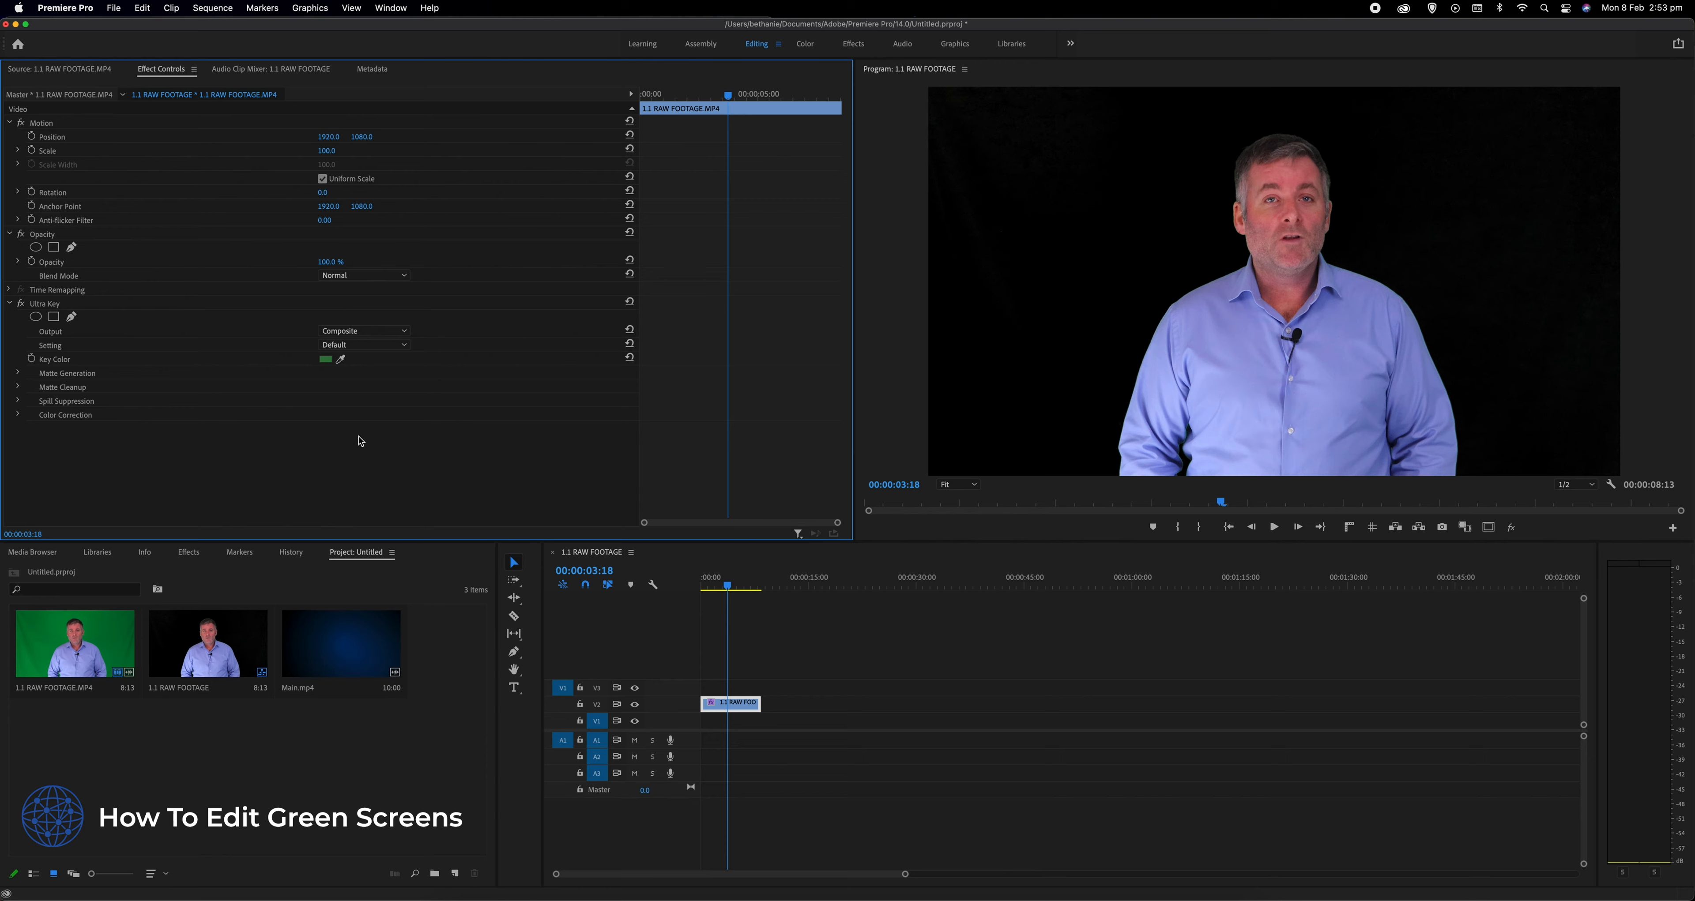
- Create a new color matte at 3840 × 2160 with square pixels
right_click(322, 773)
click(267, 742)
click(458, 877)
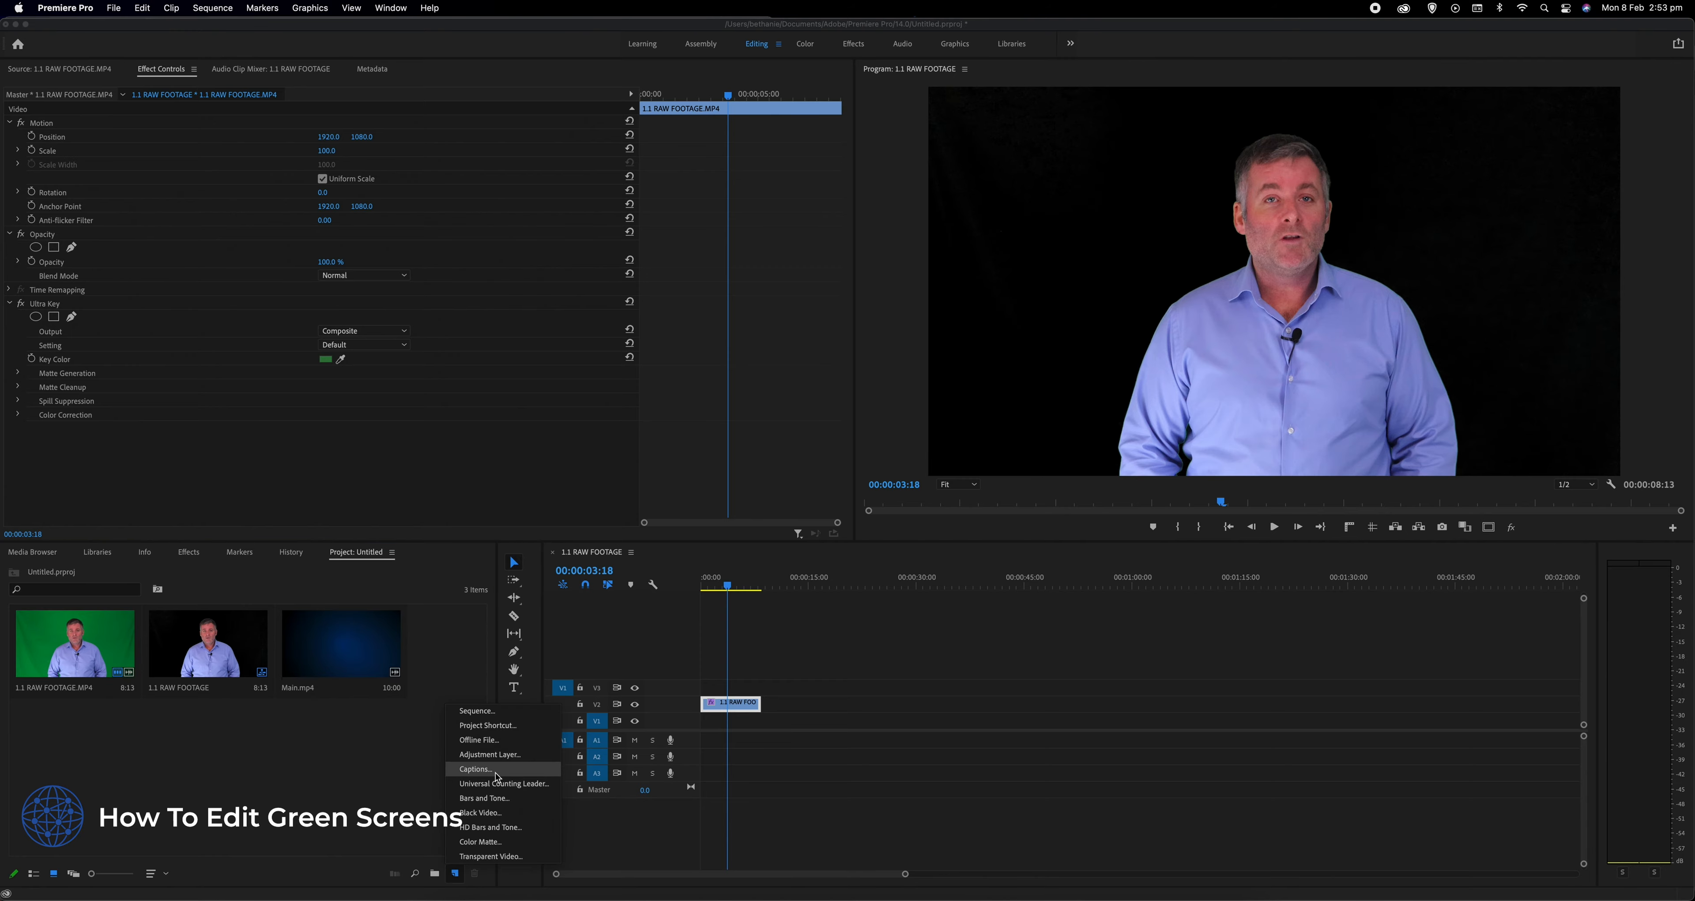
click(480, 842)
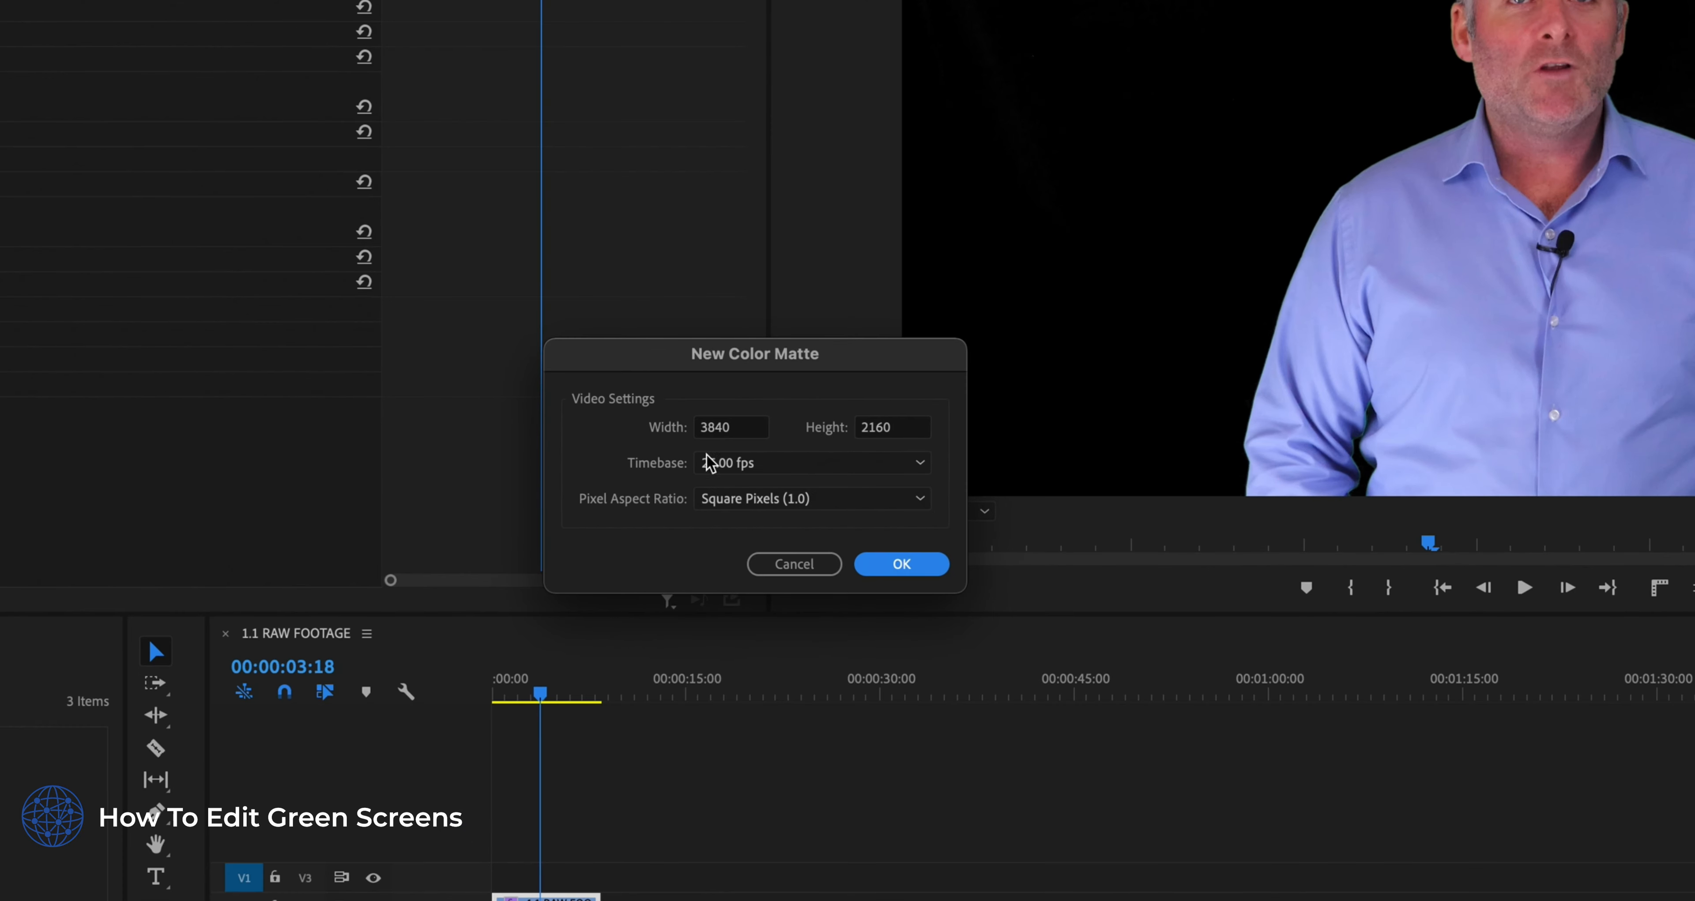
click(928, 564)
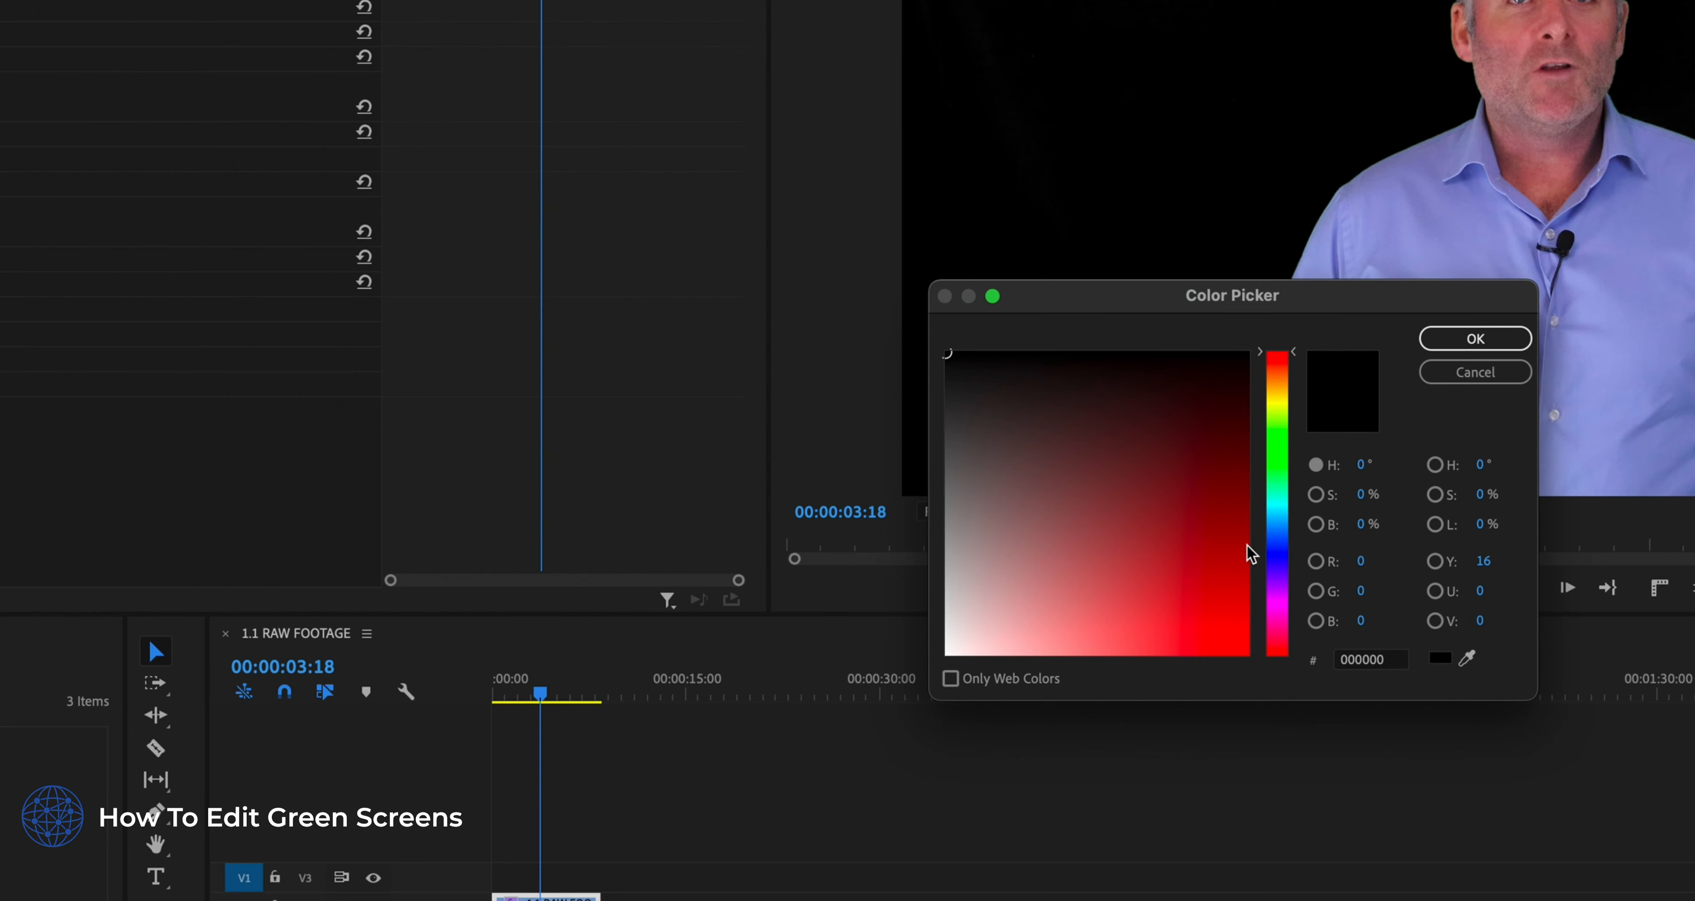
- Give the new matte the blue color 0643BB and name it "background"
click(1279, 558)
drag(1214, 540, 1238, 574)
click(1286, 552)
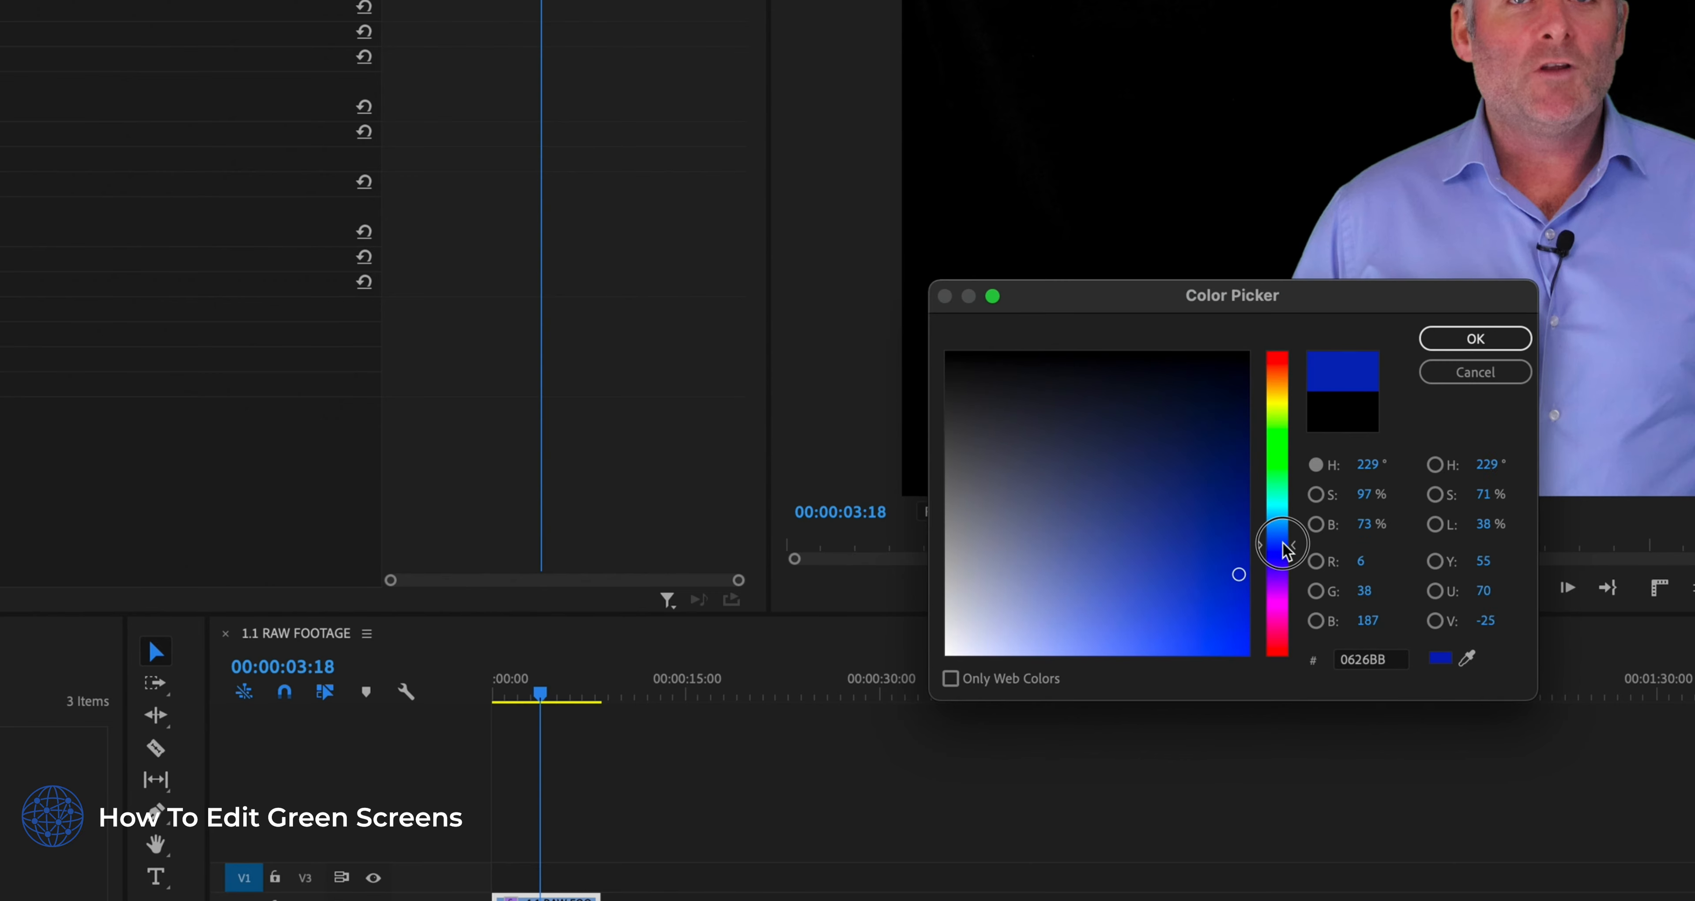
click(1460, 339)
text(background)
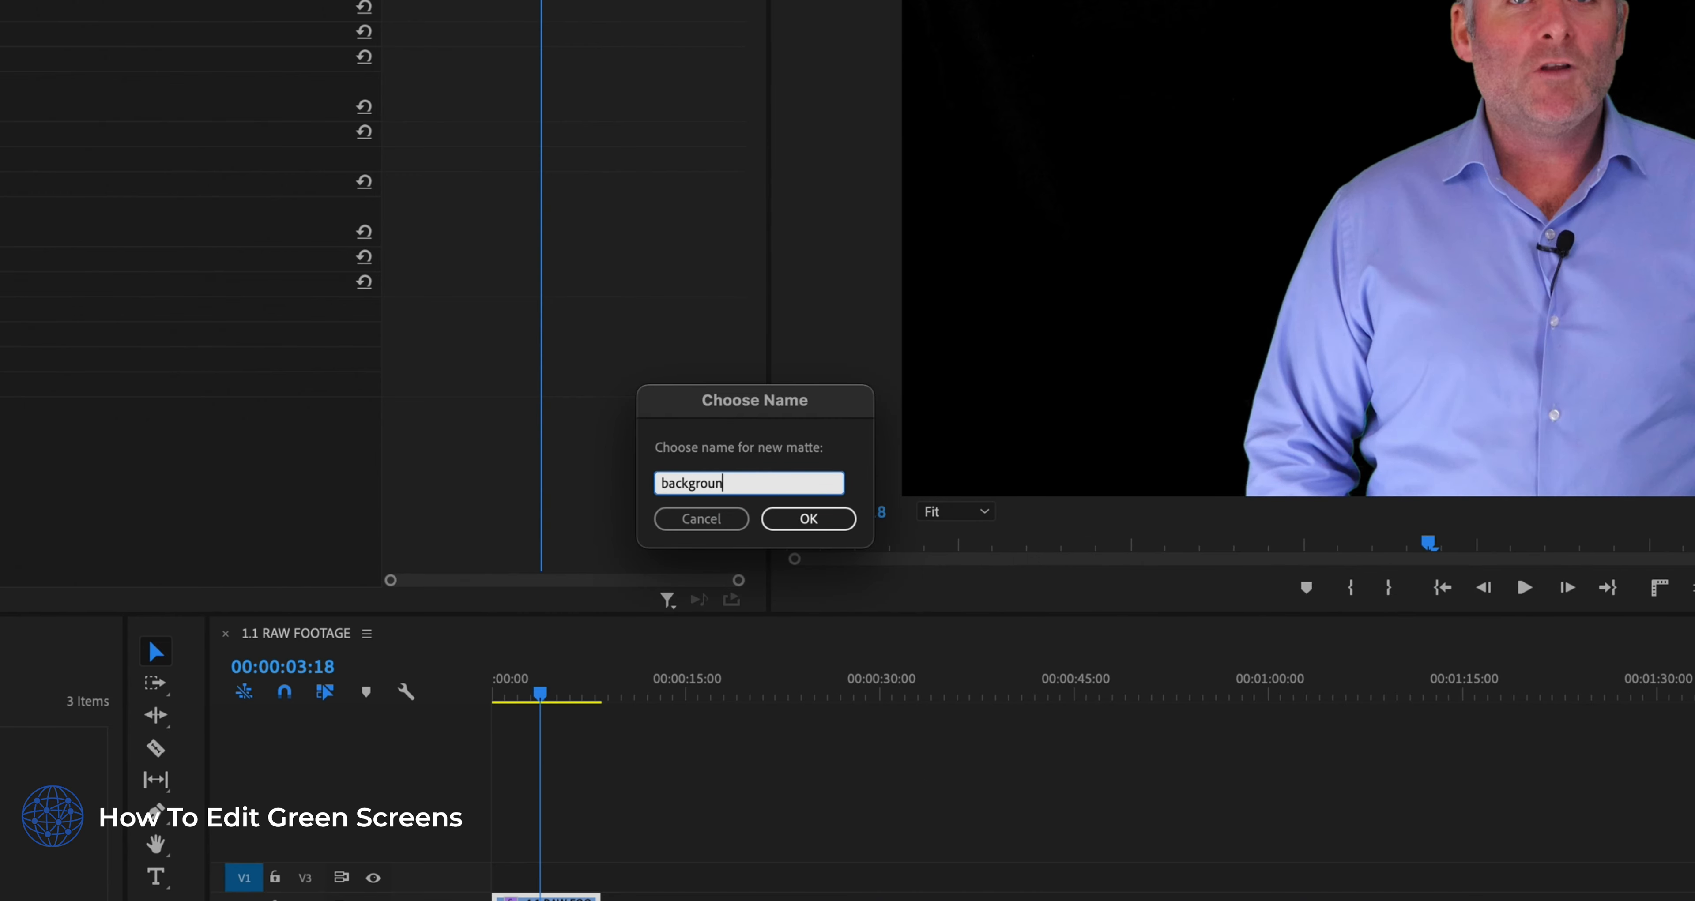
click(815, 519)
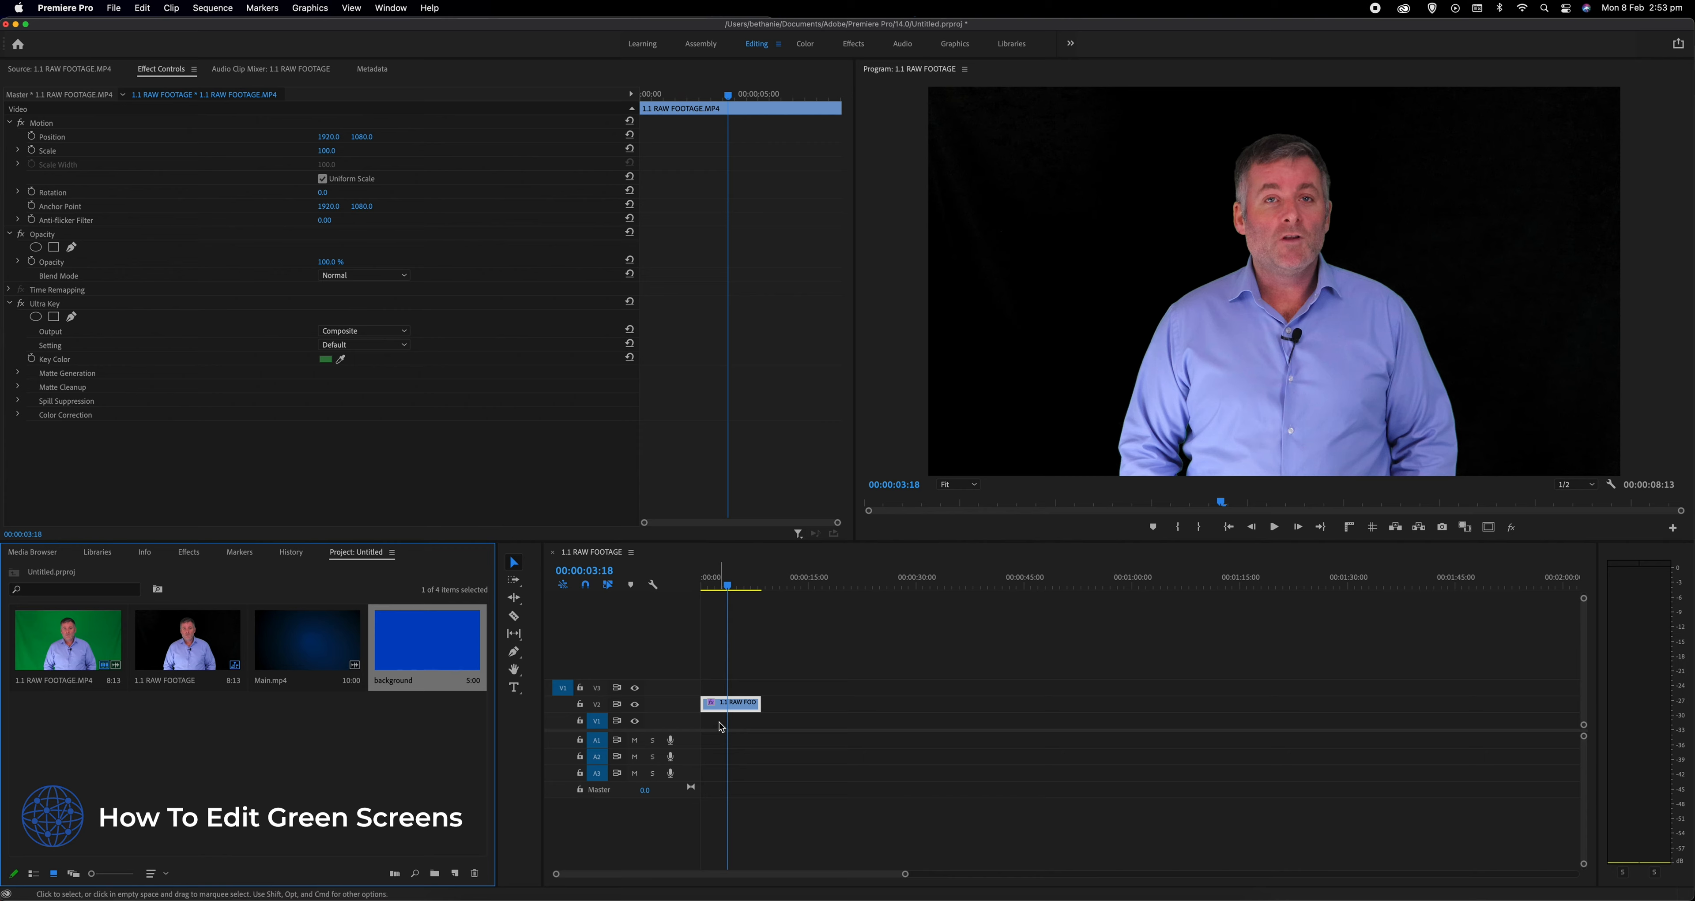
- Place the background matte on V1 beneath the footage, spanning the clip's full length
drag(438, 646, 760, 720)
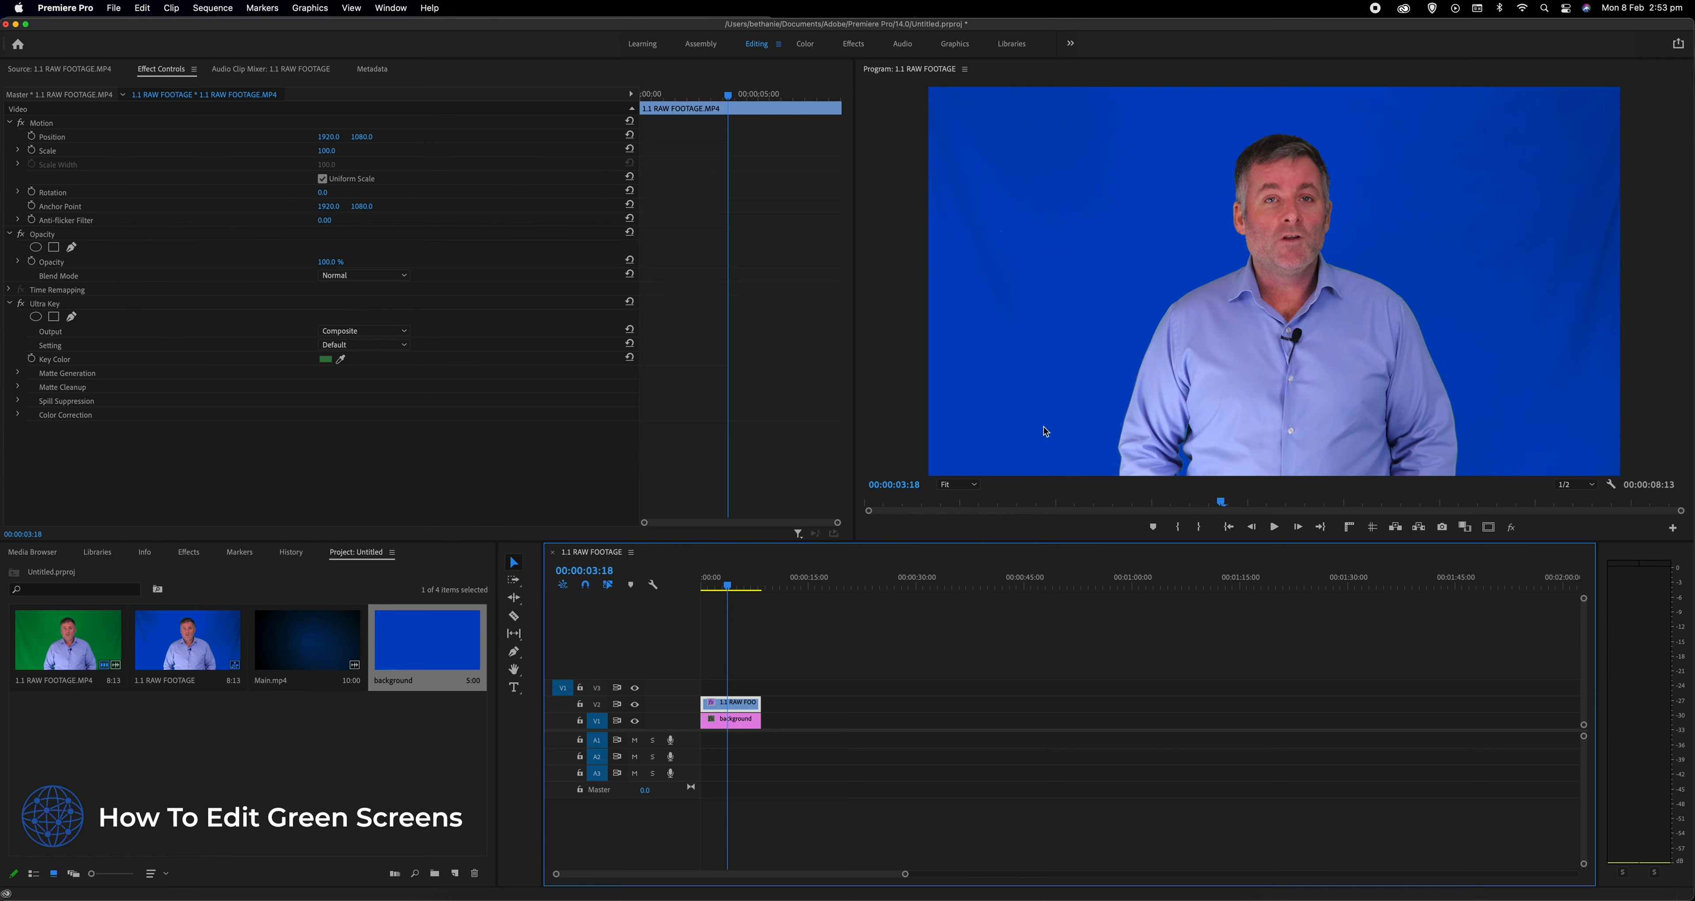
- Scrub and play through the sequence to examine the keyed background for leftover creases and shadows
scroll(1067, 210, down, 3)
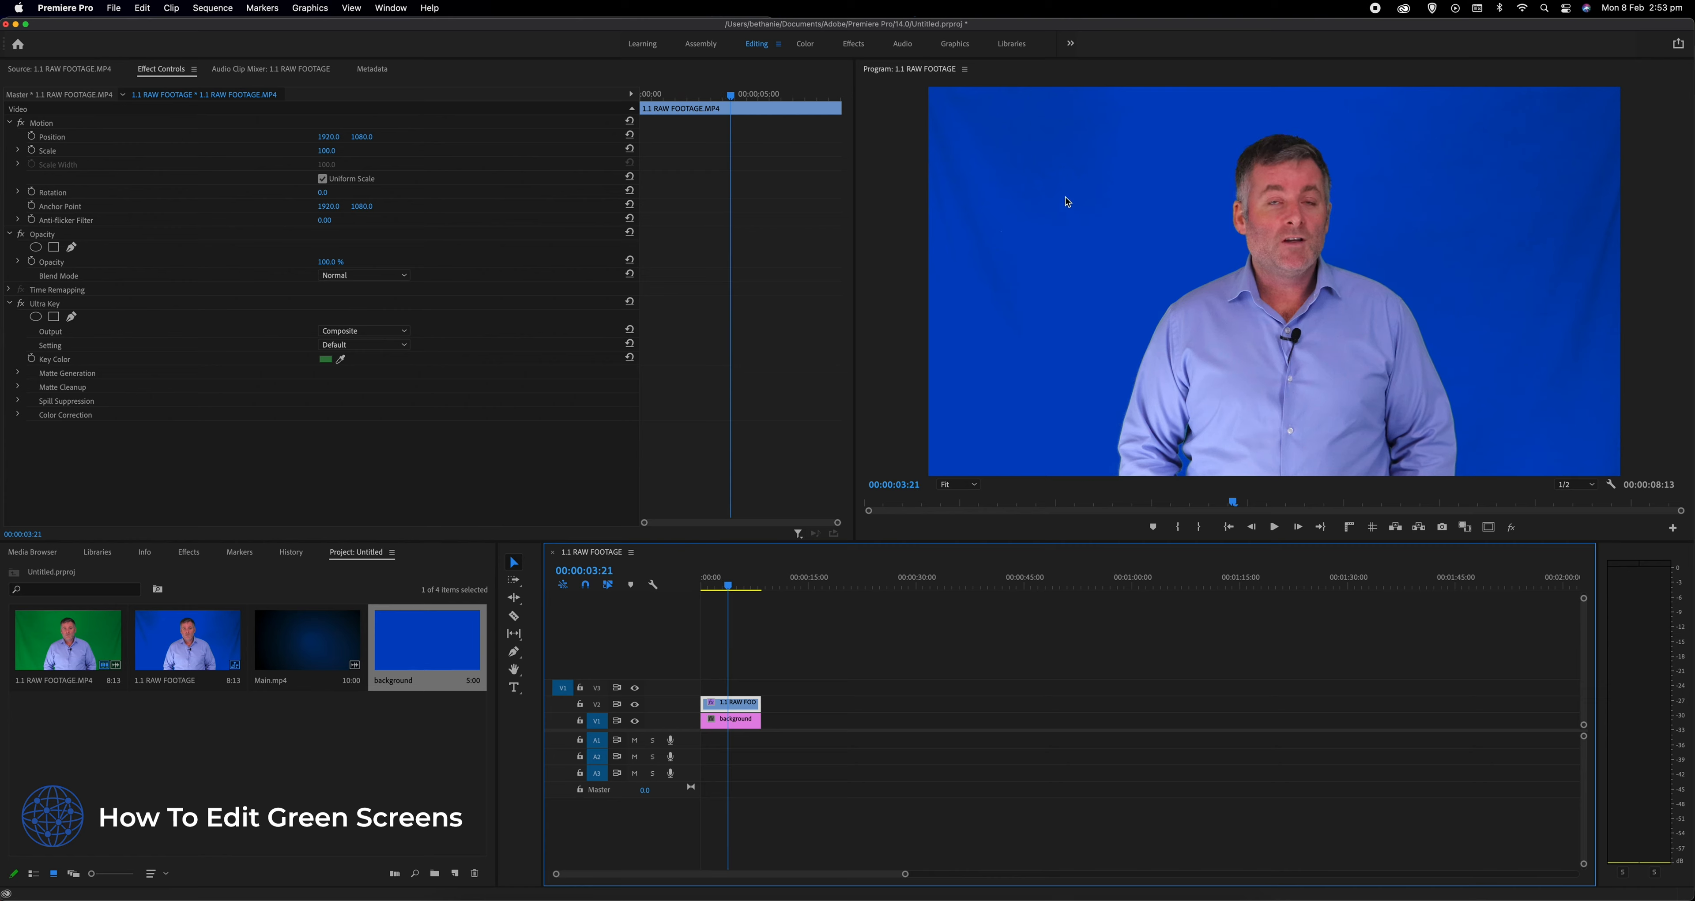
scroll(1357, 227, up, 10)
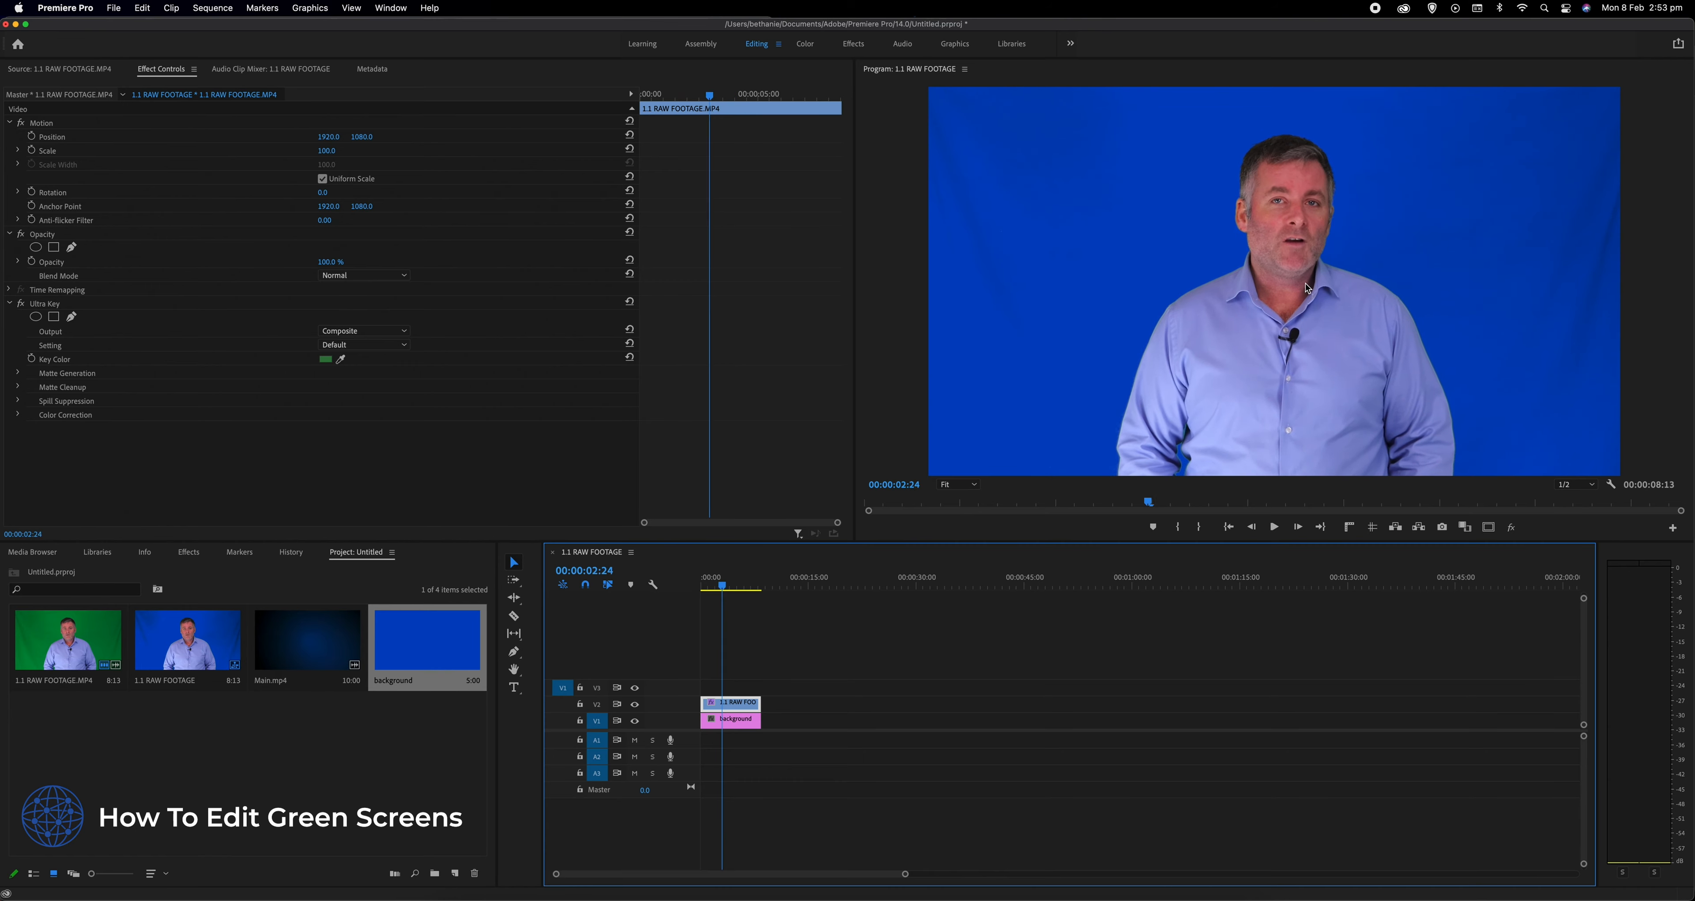
scroll(1157, 290, up, 2)
scroll(1148, 275, down, 1)
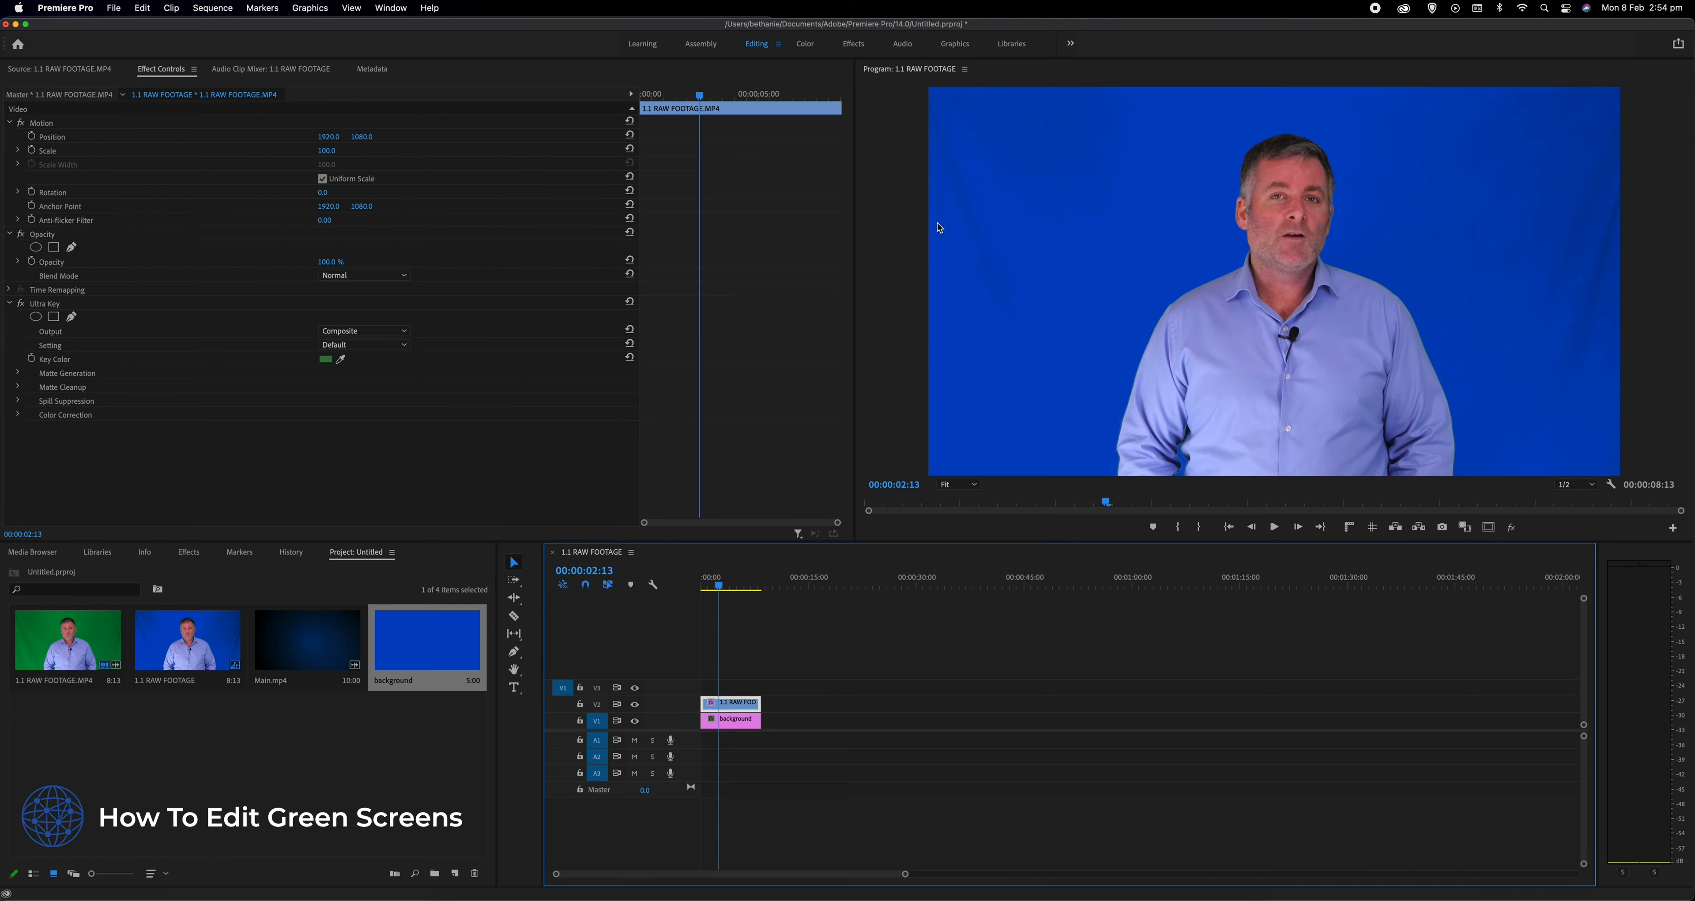
drag(1470, 506, 1605, 507)
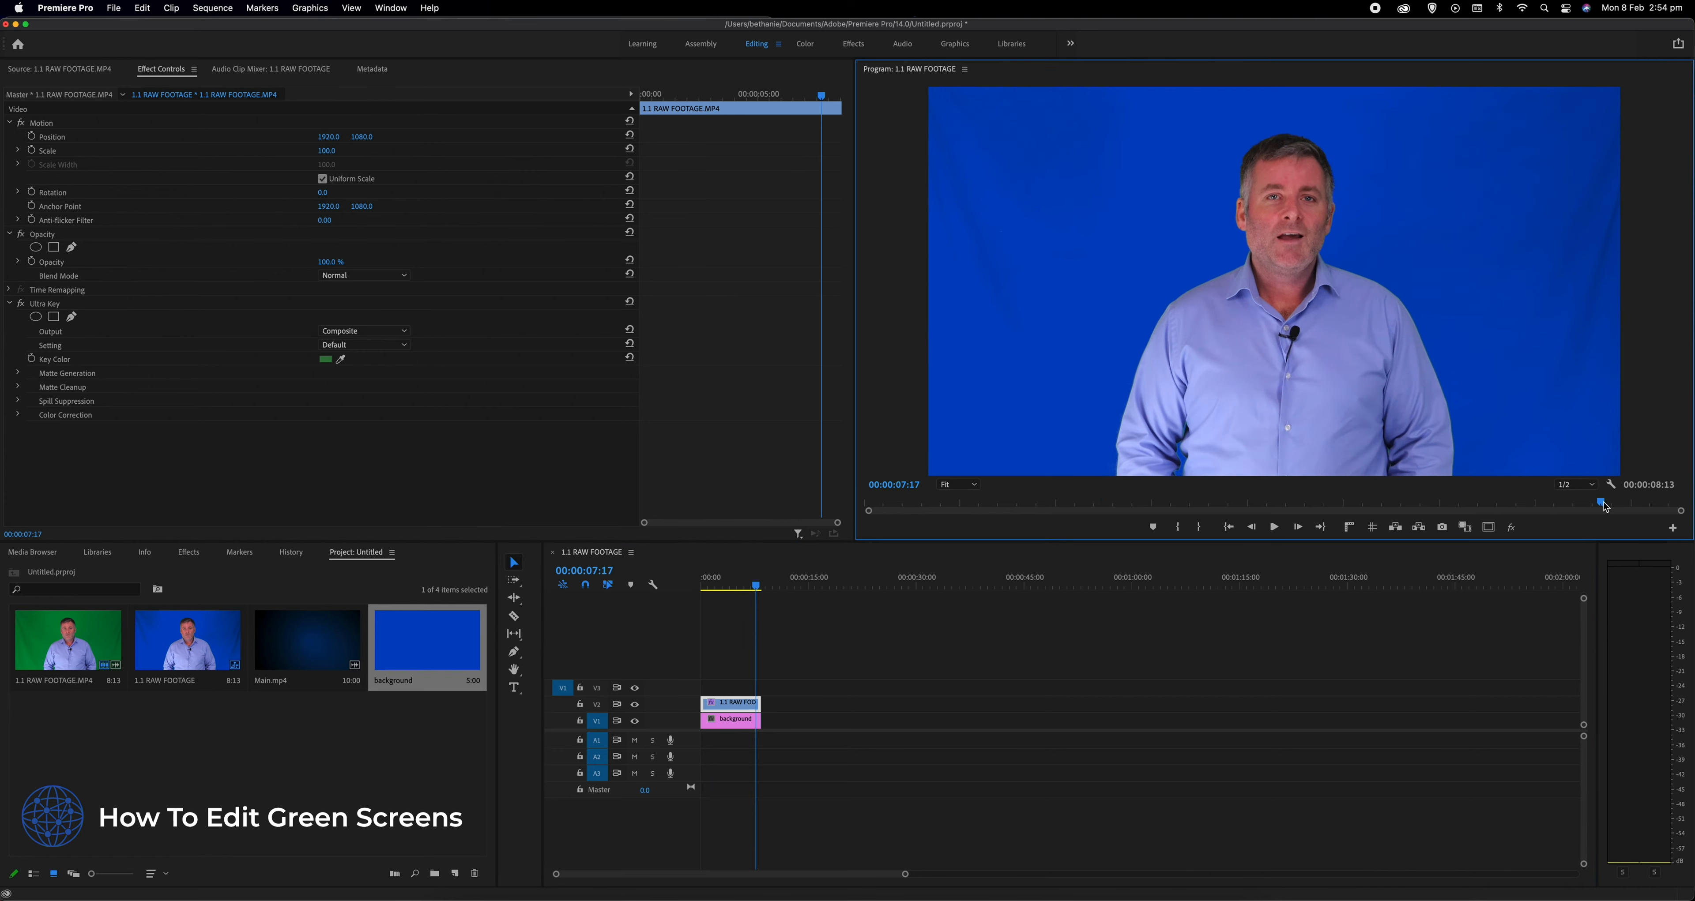
drag(894, 503, 952, 506)
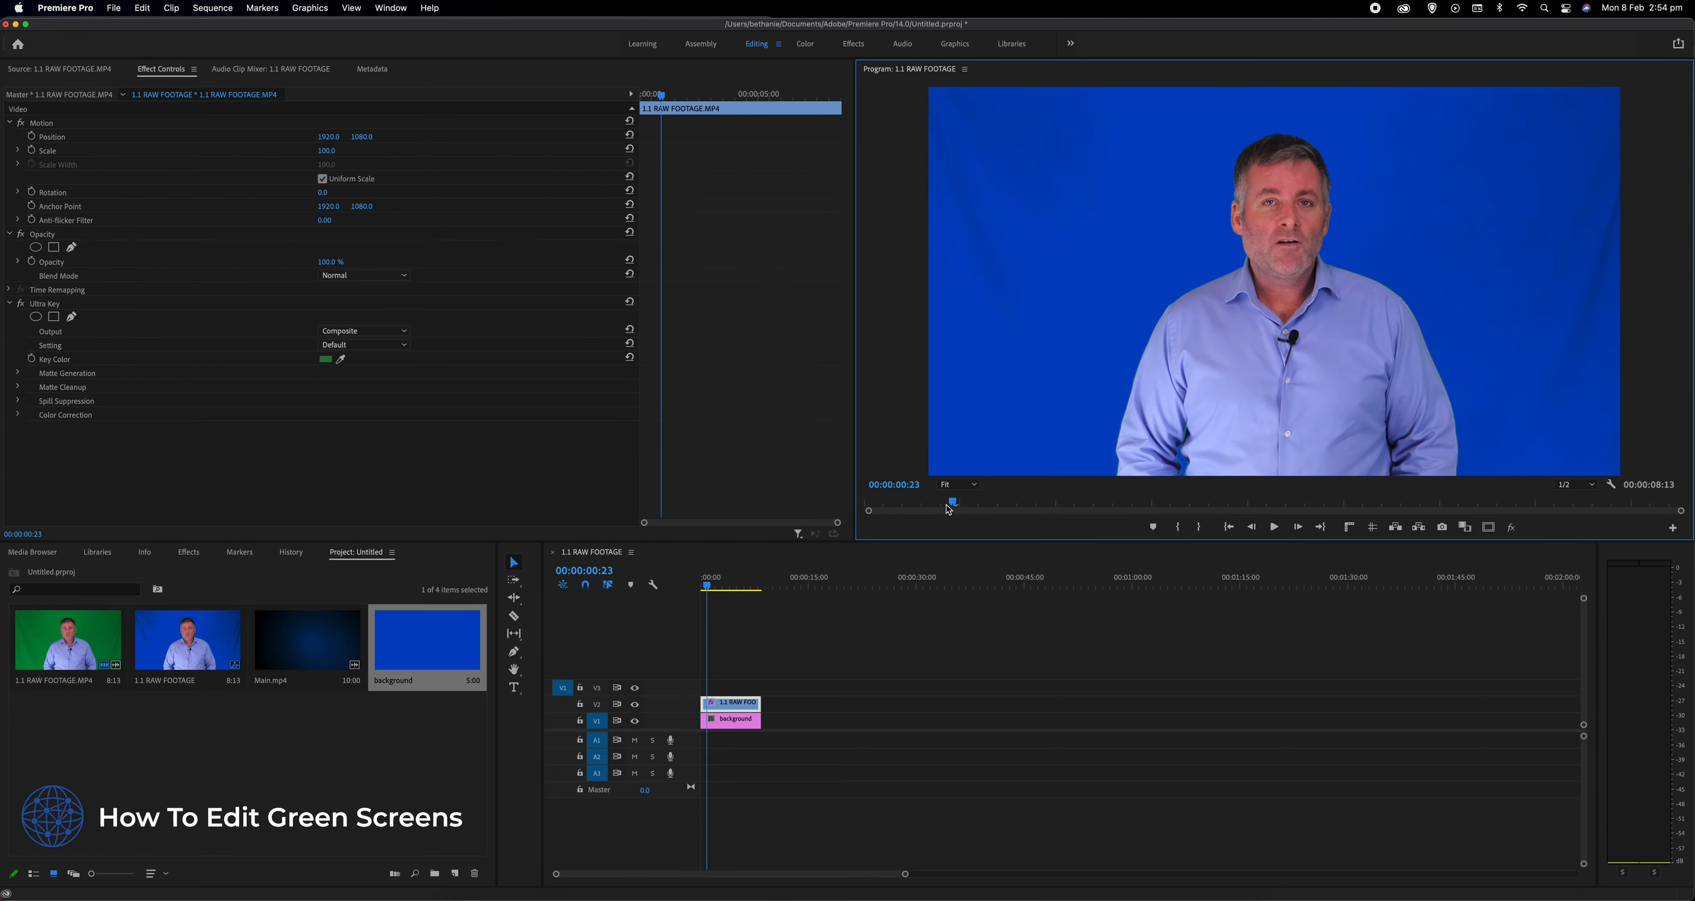
scroll(1013, 436, up, 1)
drag(907, 500, 851, 506)
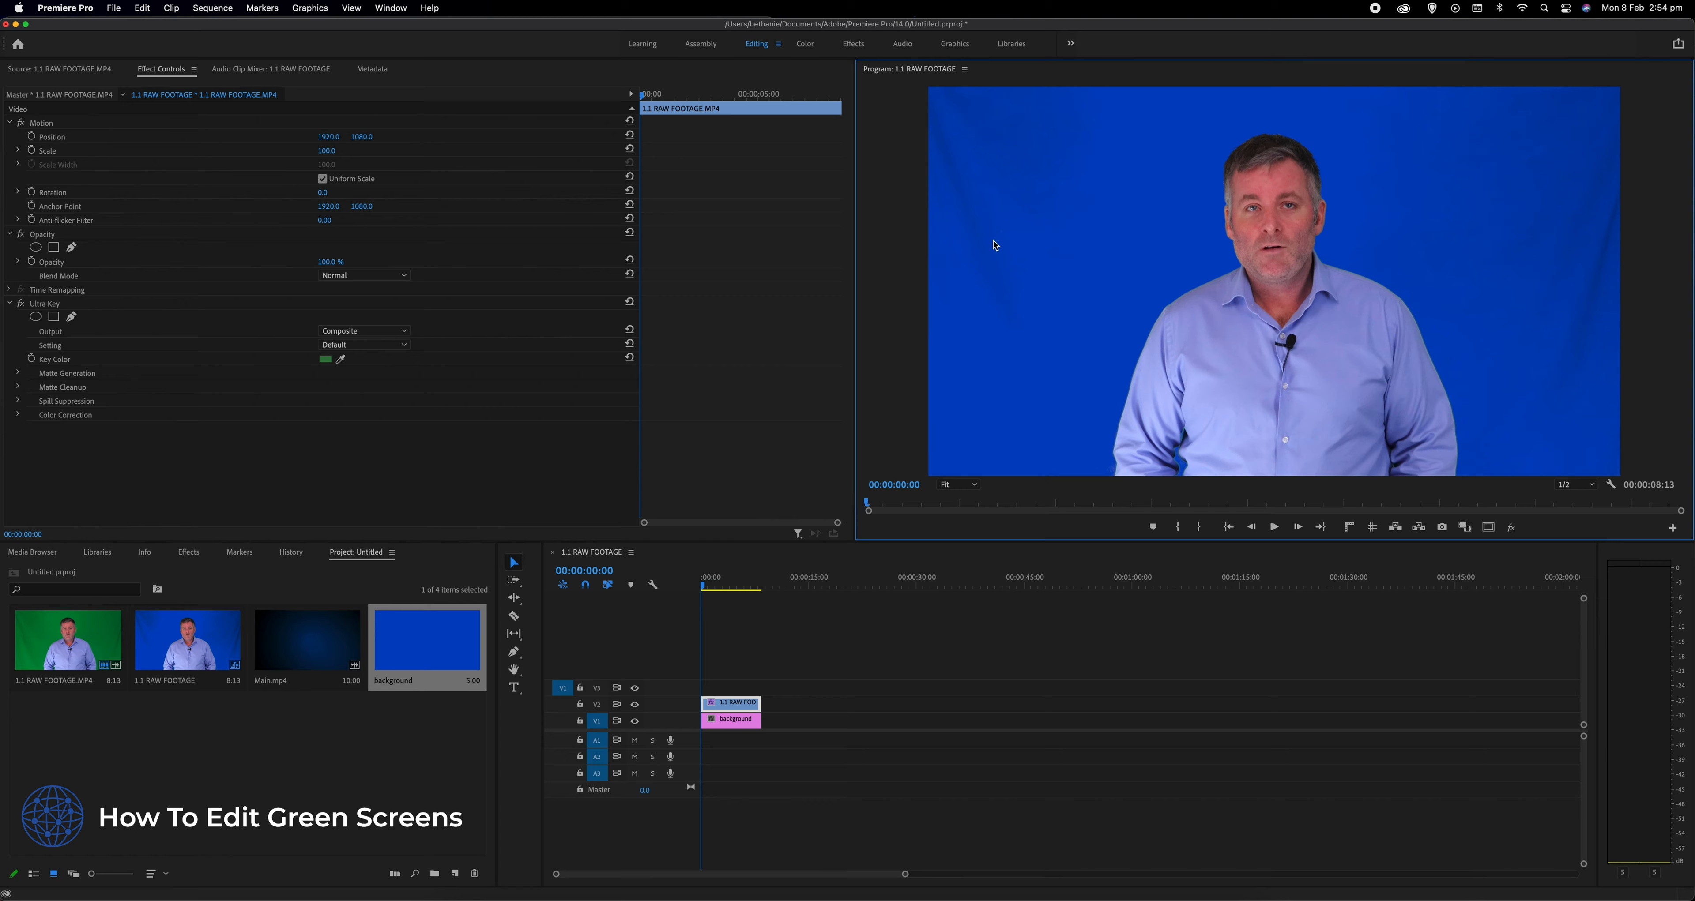
key(space)
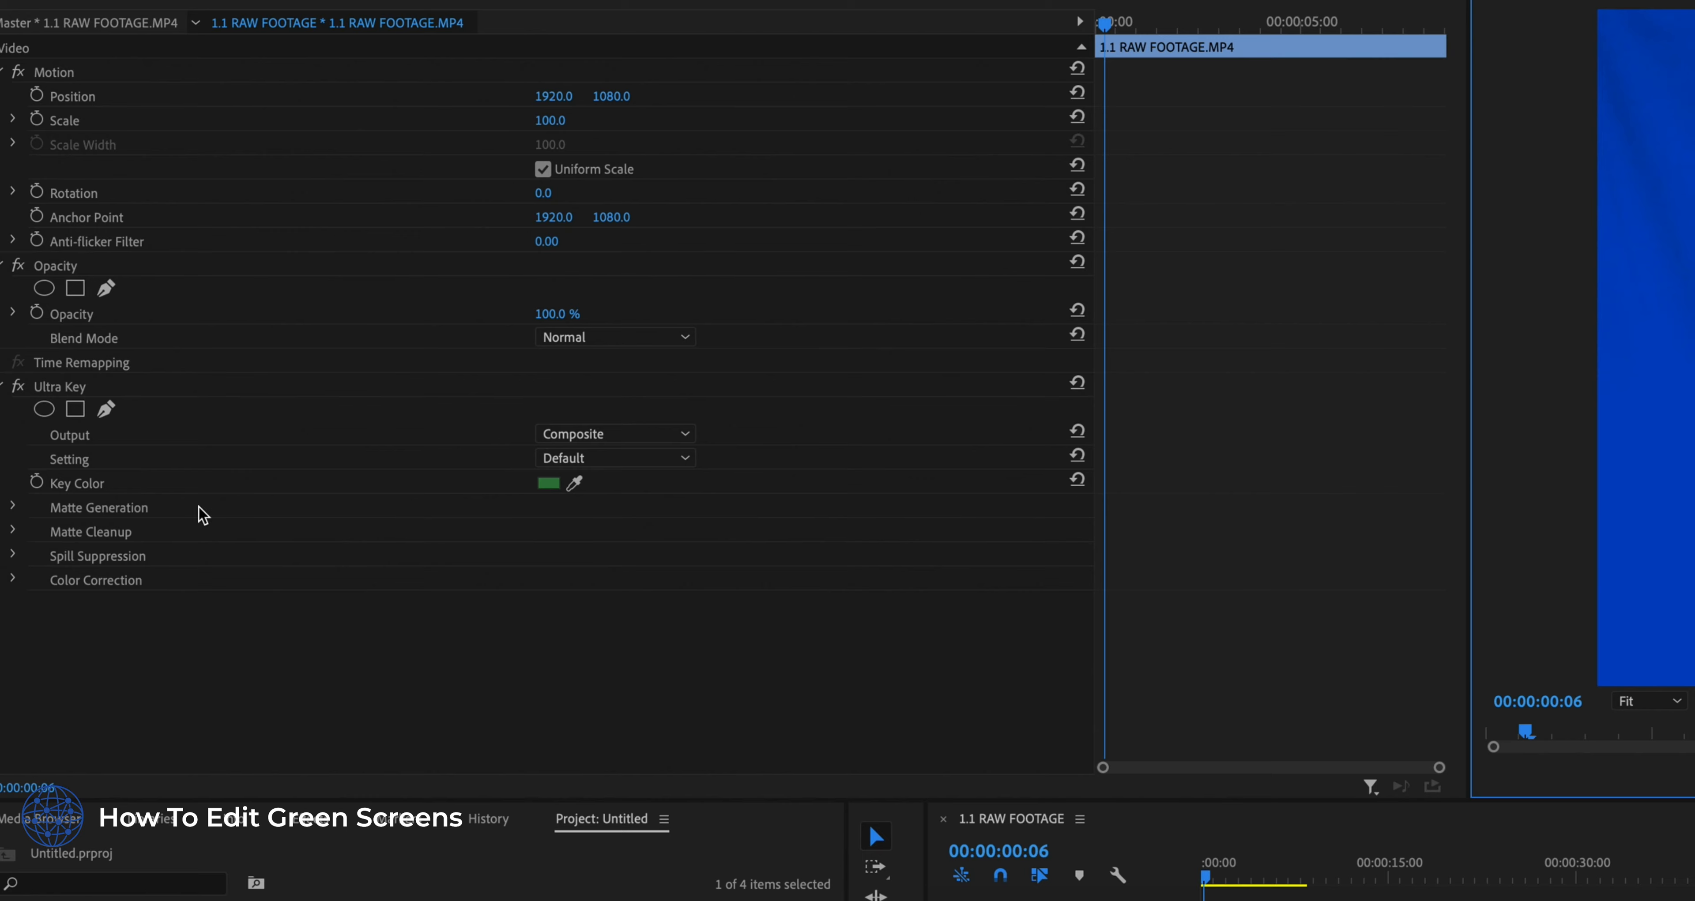
- Set the Ultra Key to Aggressive, refine Matte Cleanup with Choke 38, Contrast 100 and Mid Point 77, and play back the key
click(654, 459)
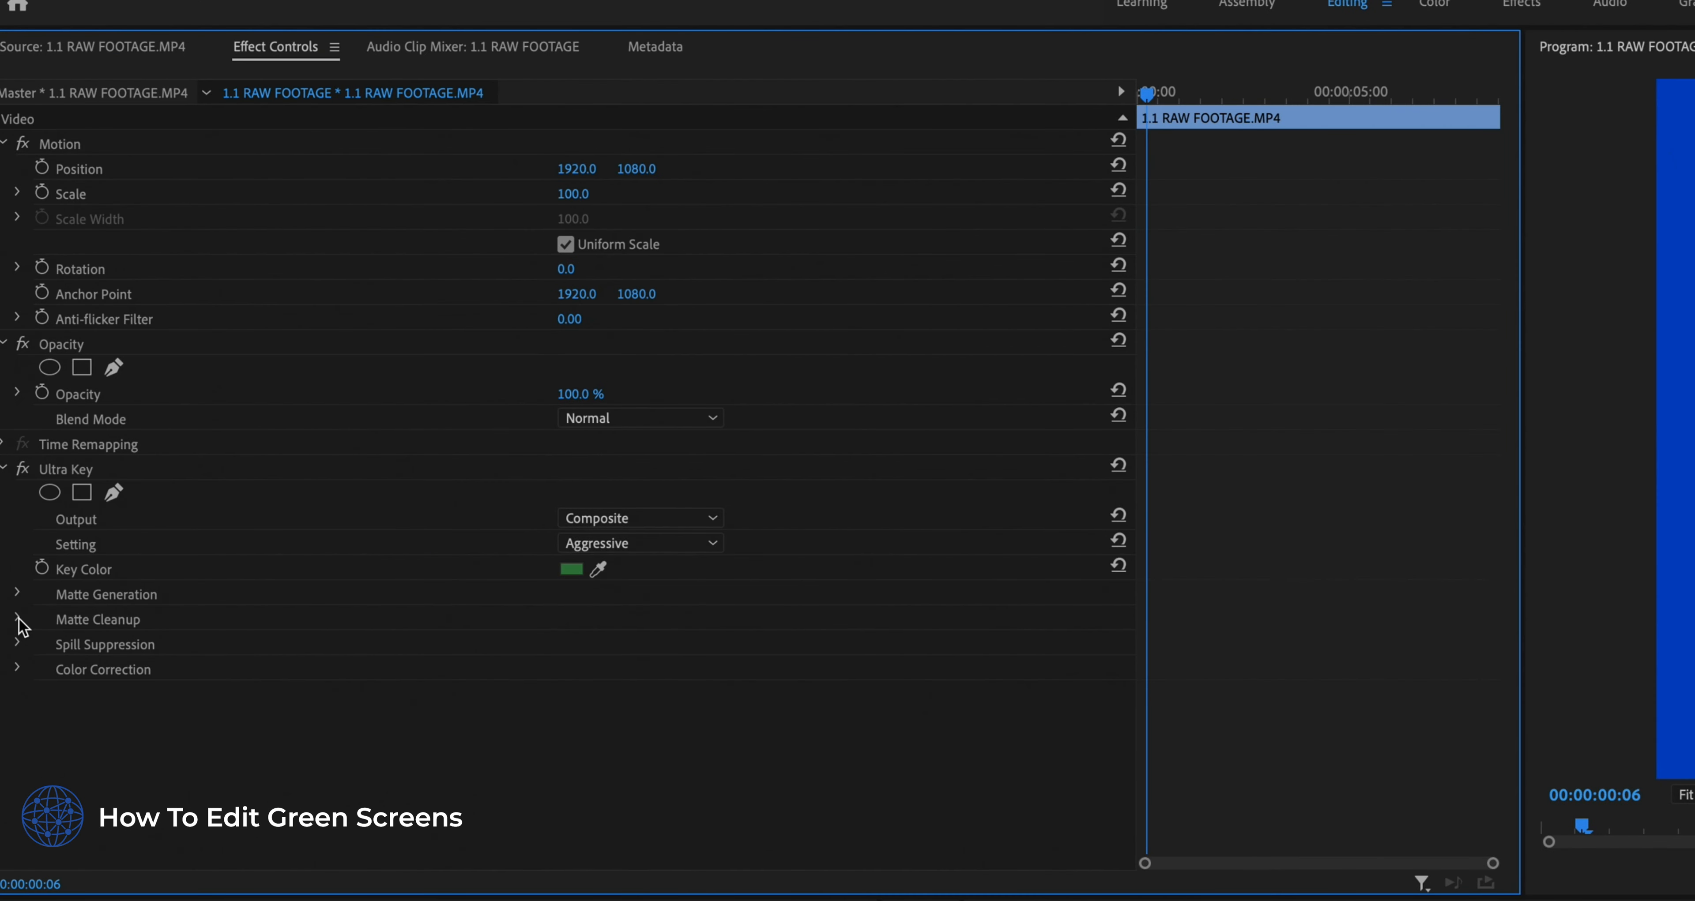
click(20, 618)
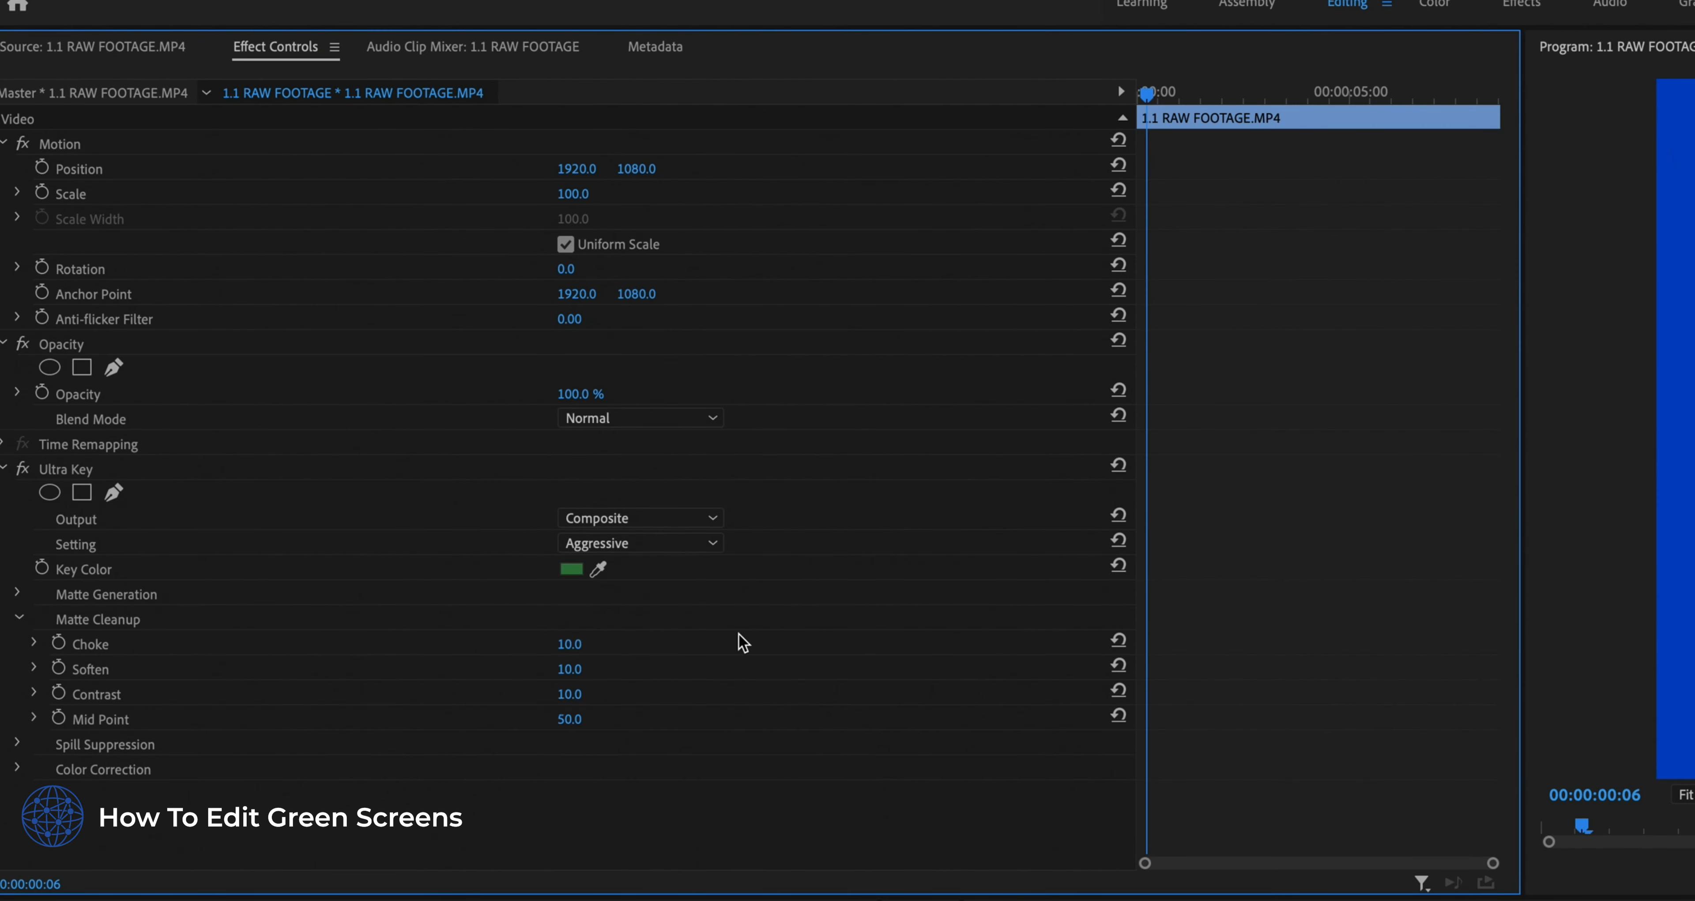
drag(569, 644, 631, 644)
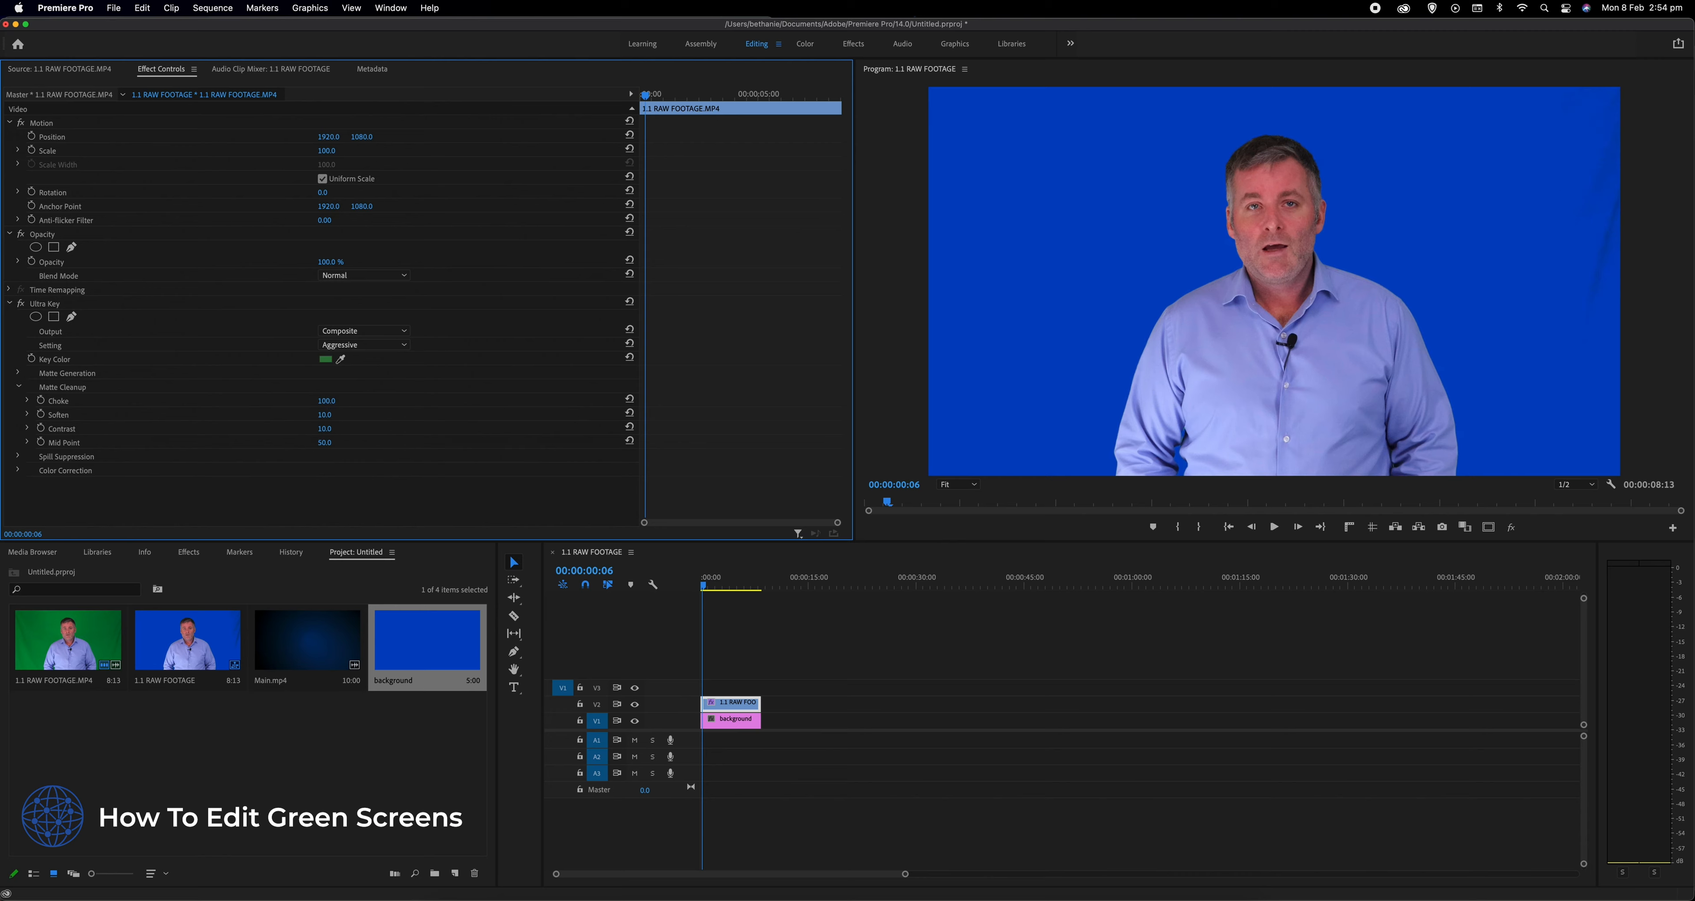
drag(327, 400, 283, 401)
drag(325, 400, 330, 401)
mouse_move(326, 442)
mouse_down()
mouse_move(260, 443)
mouse_move(297, 443)
mouse_up()
key(space)
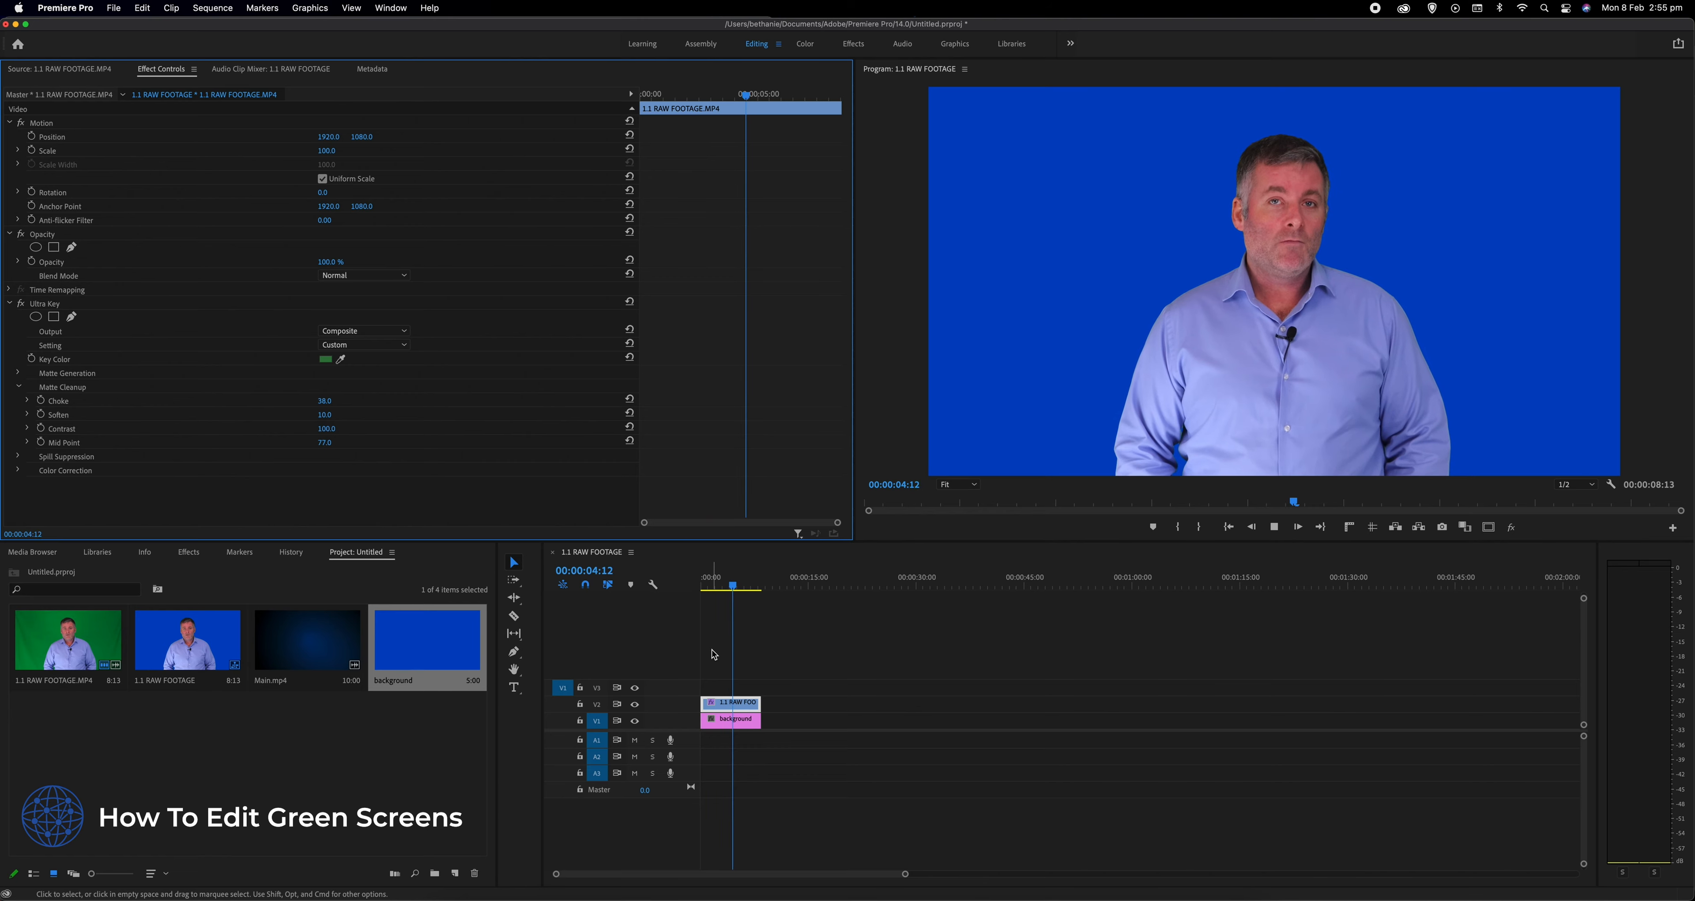
key(space)
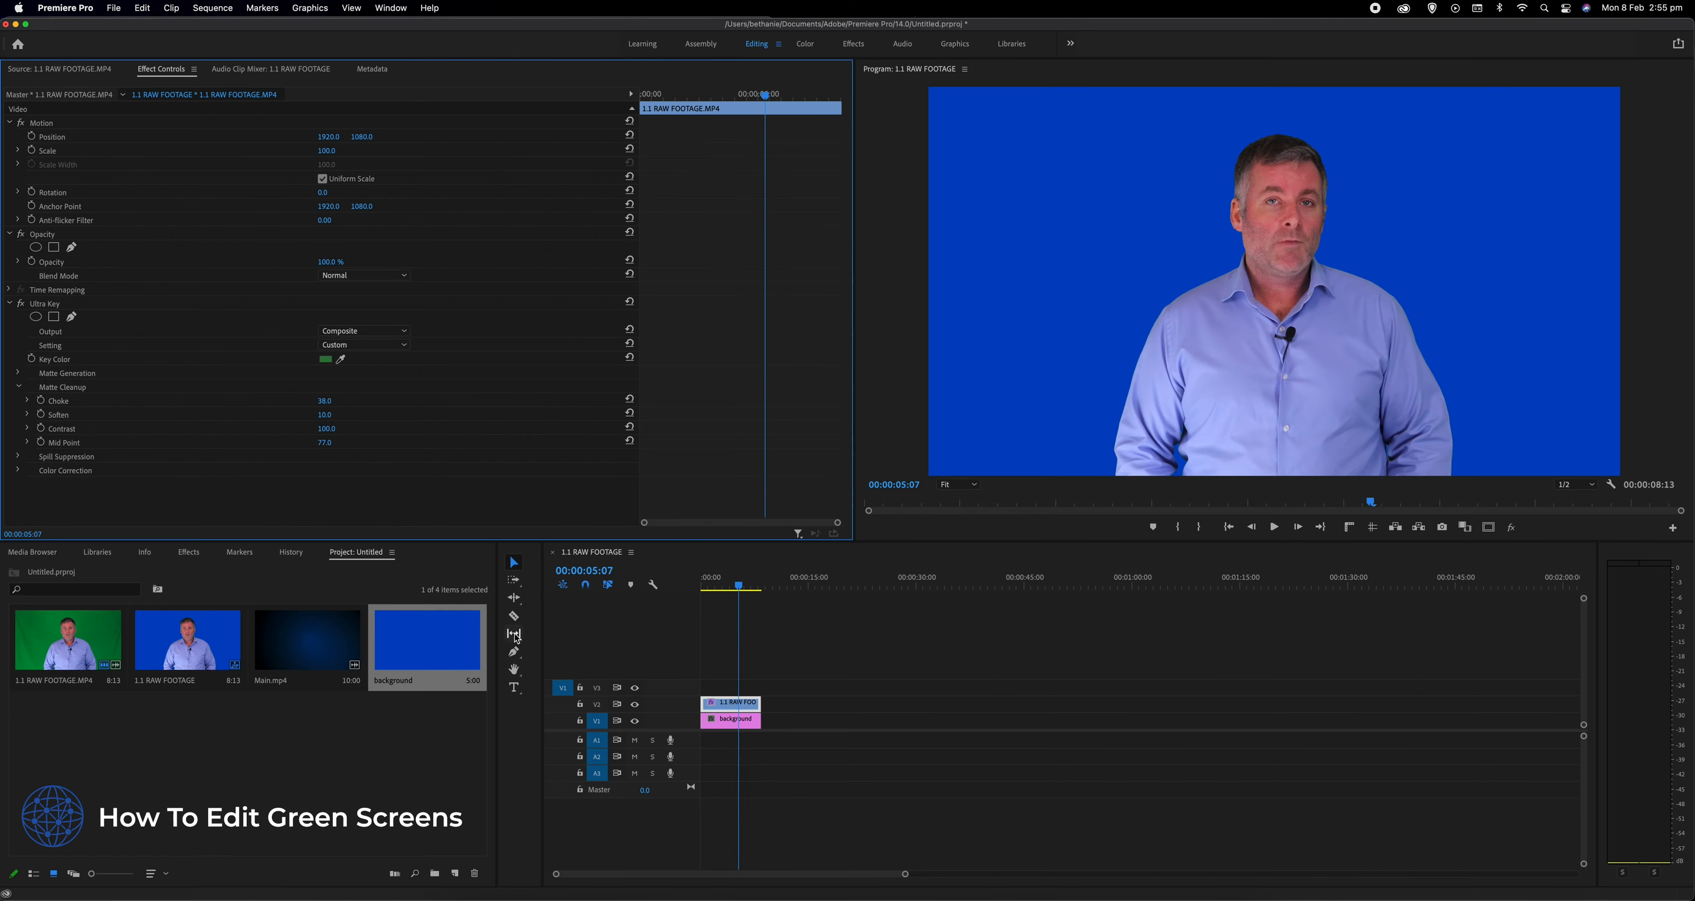
- Delete the blue background matte from V1 and mark Main.mp4 from 00:00:06:13 to 00:00:07:03 as the source range
click(727, 724)
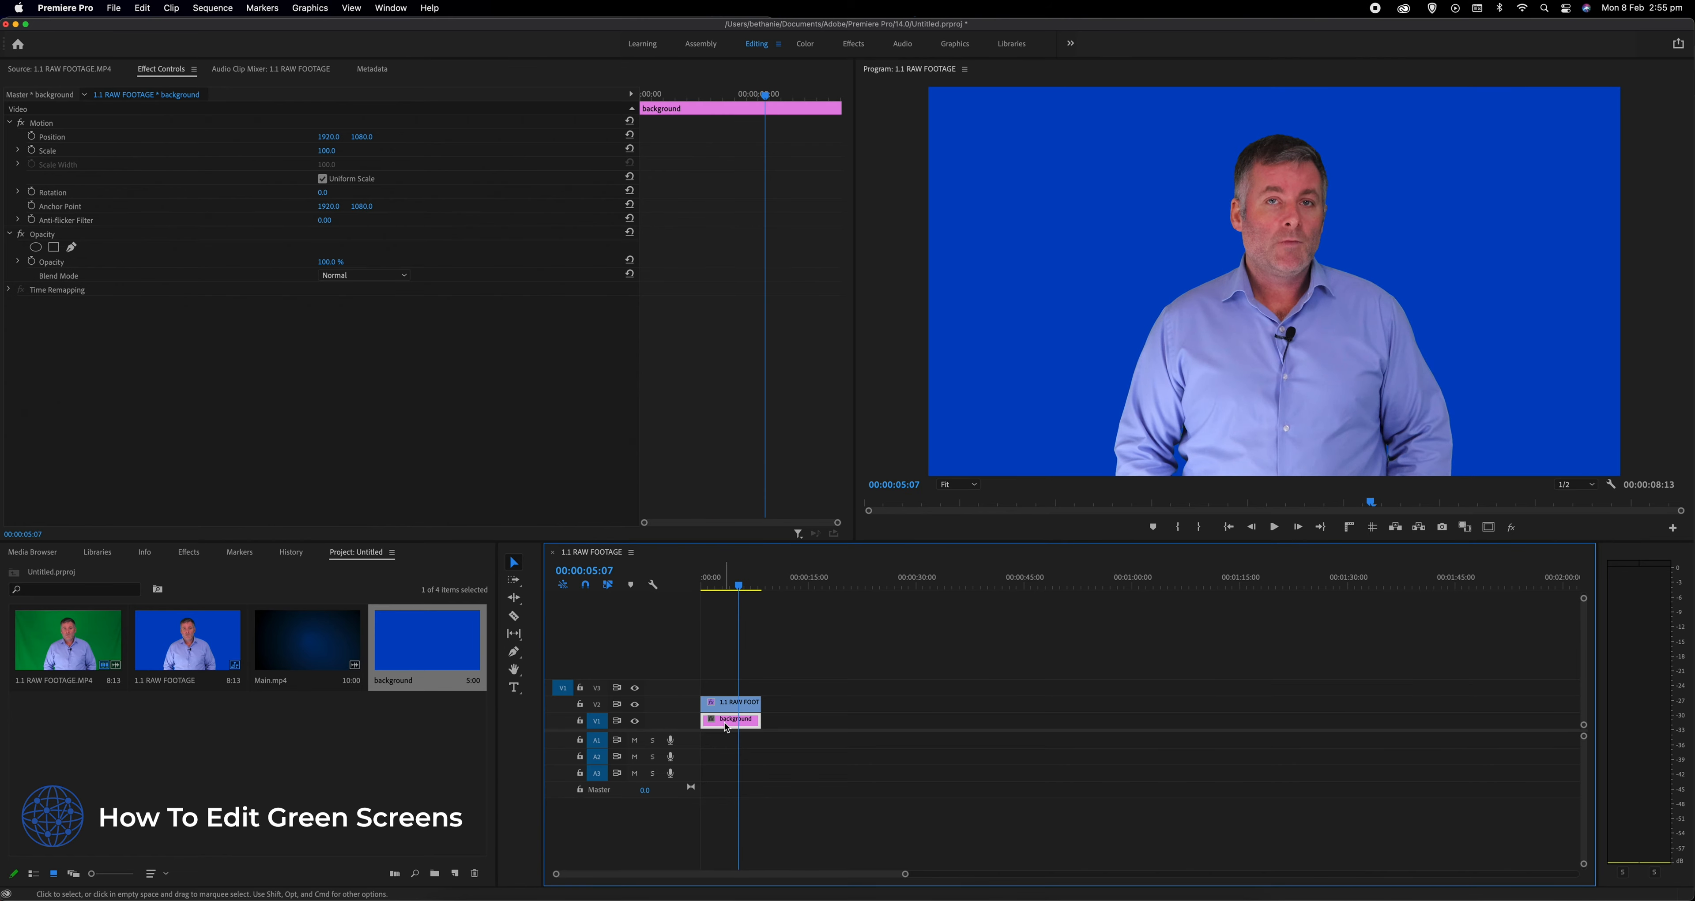
key(Delete)
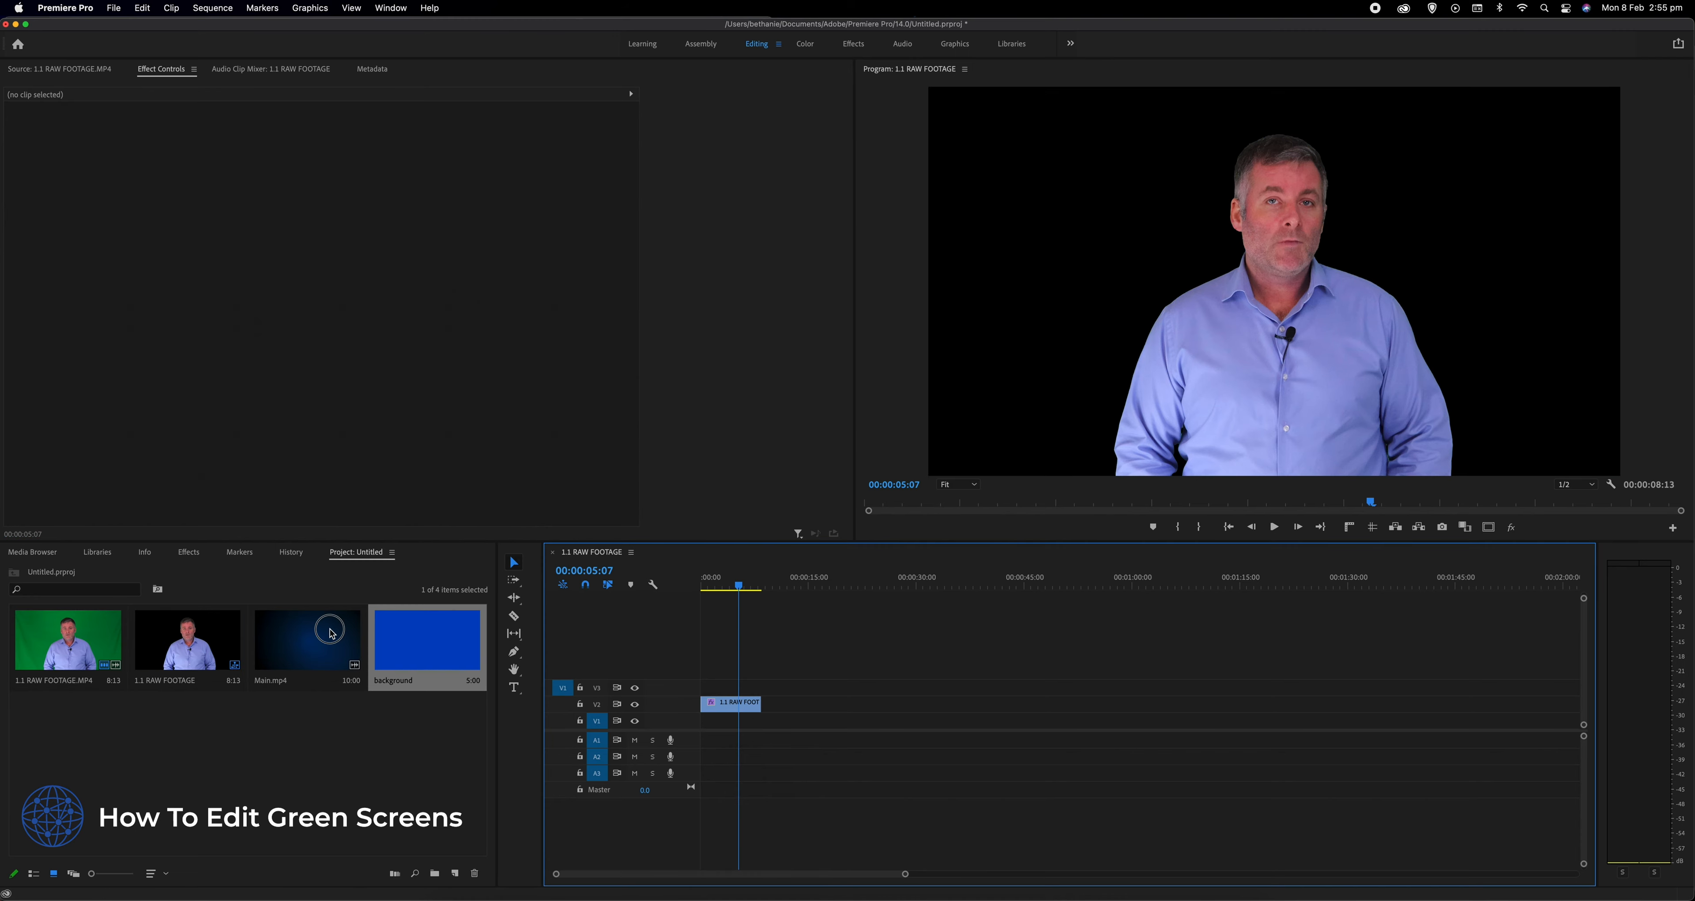
double_click(323, 632)
click(543, 503)
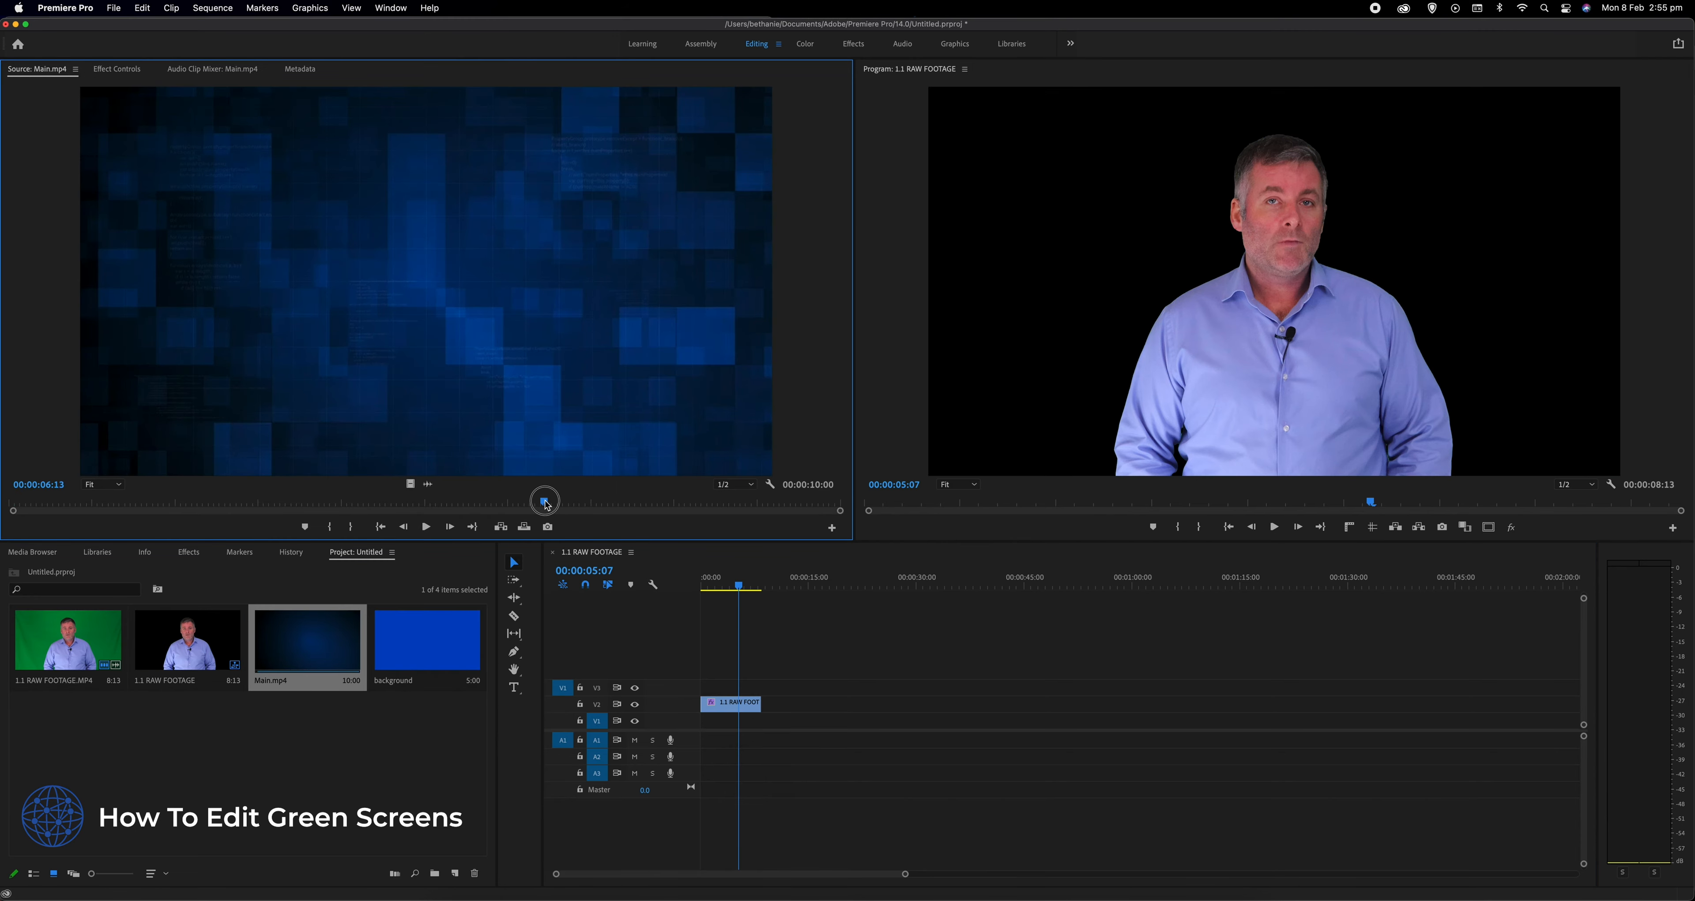
click(329, 526)
drag(548, 503, 601, 507)
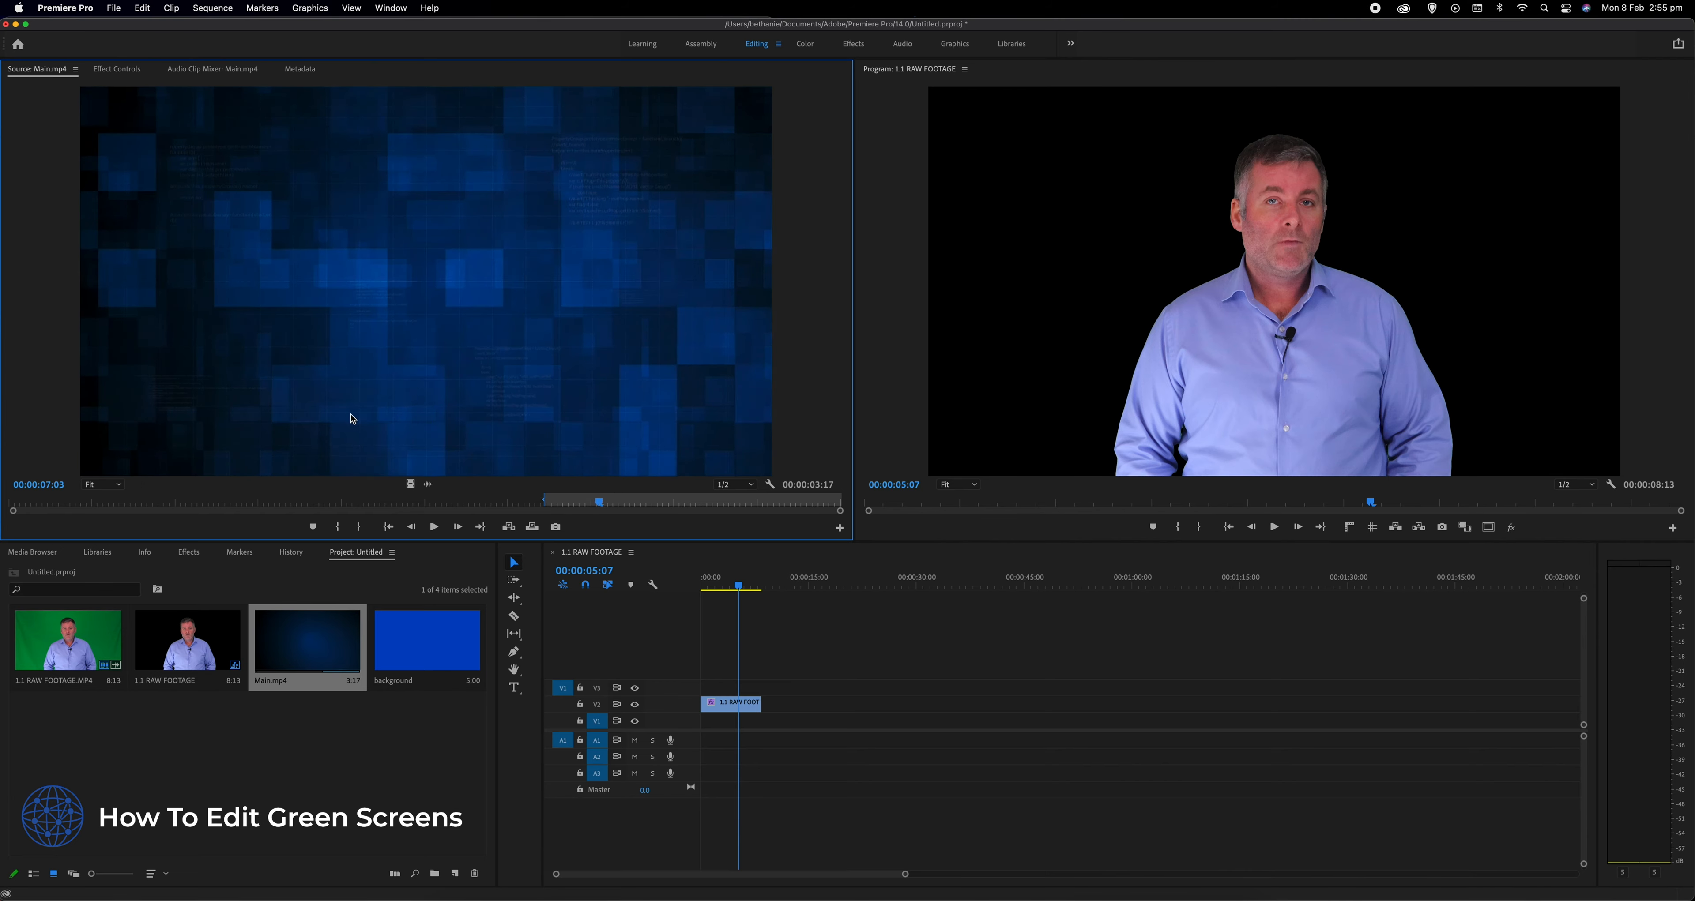
click(358, 527)
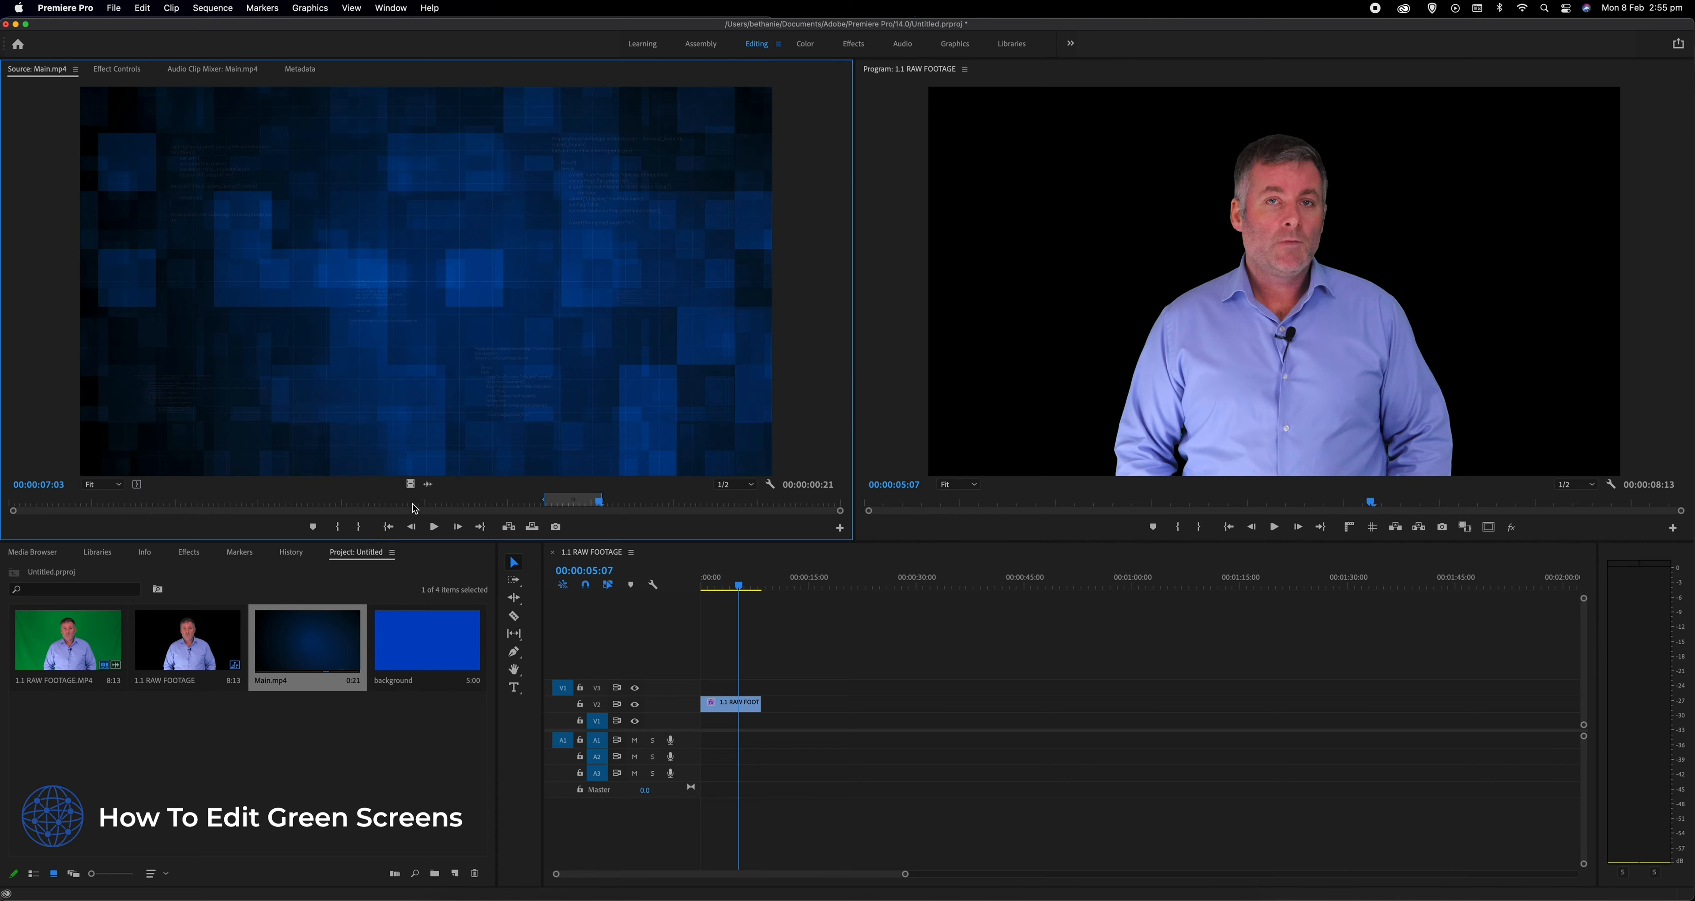
- Place the Main.mp4 video on V1 beneath the keyed footage at the sequence start and play the composite
drag(411, 485, 704, 721)
key(Home)
key(space)
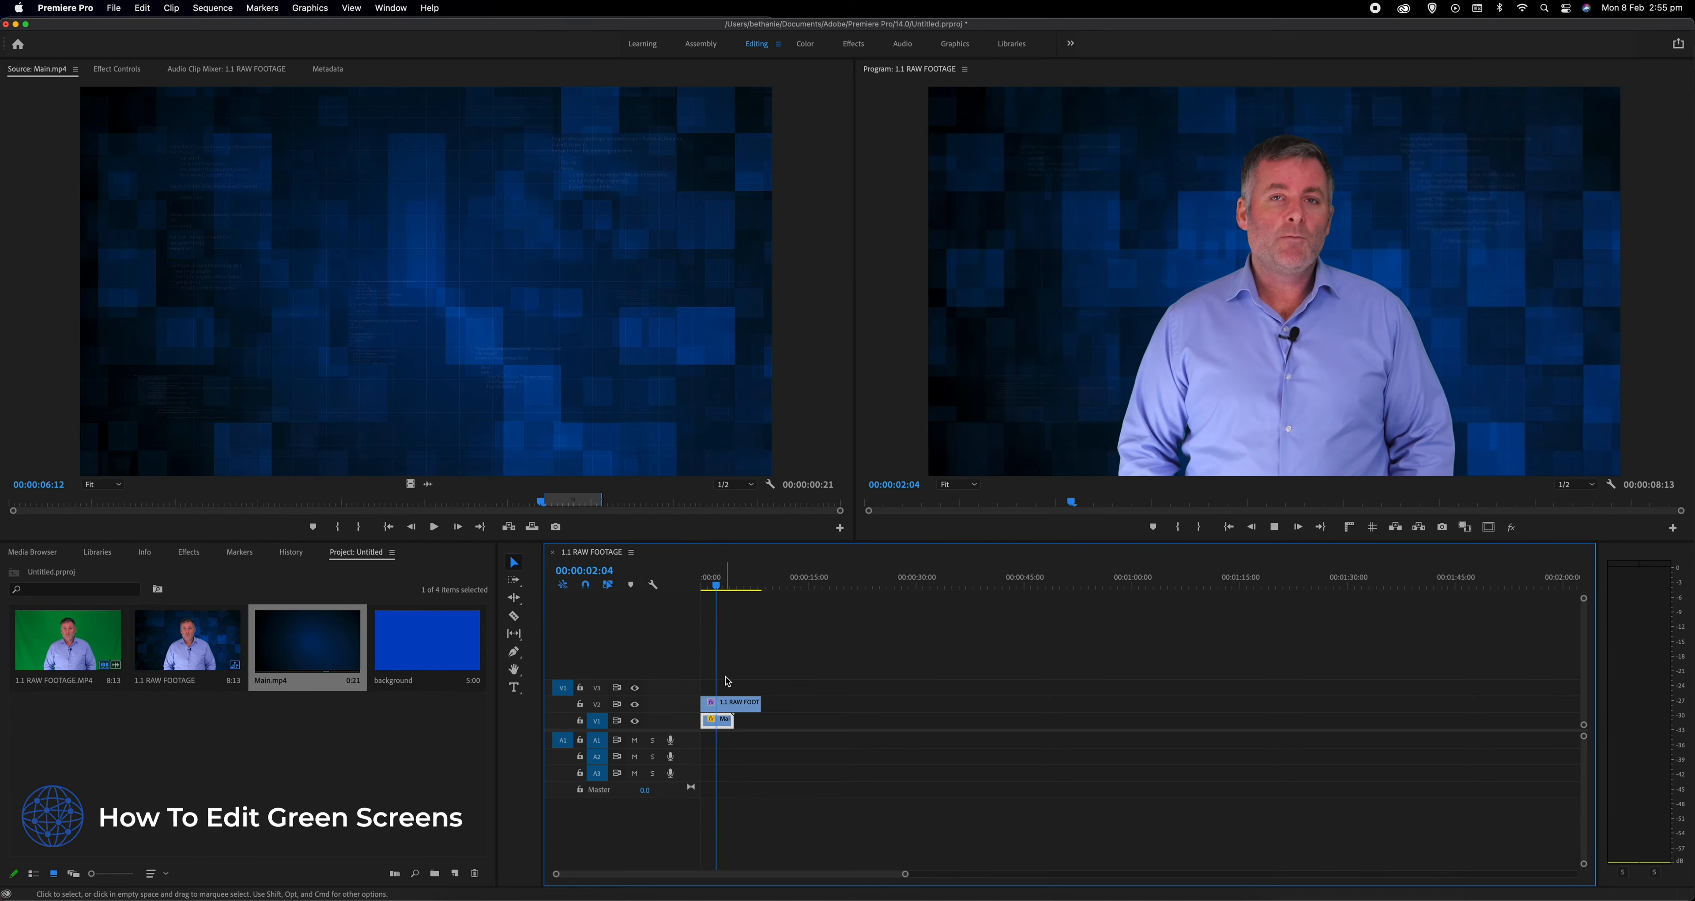
key(space)
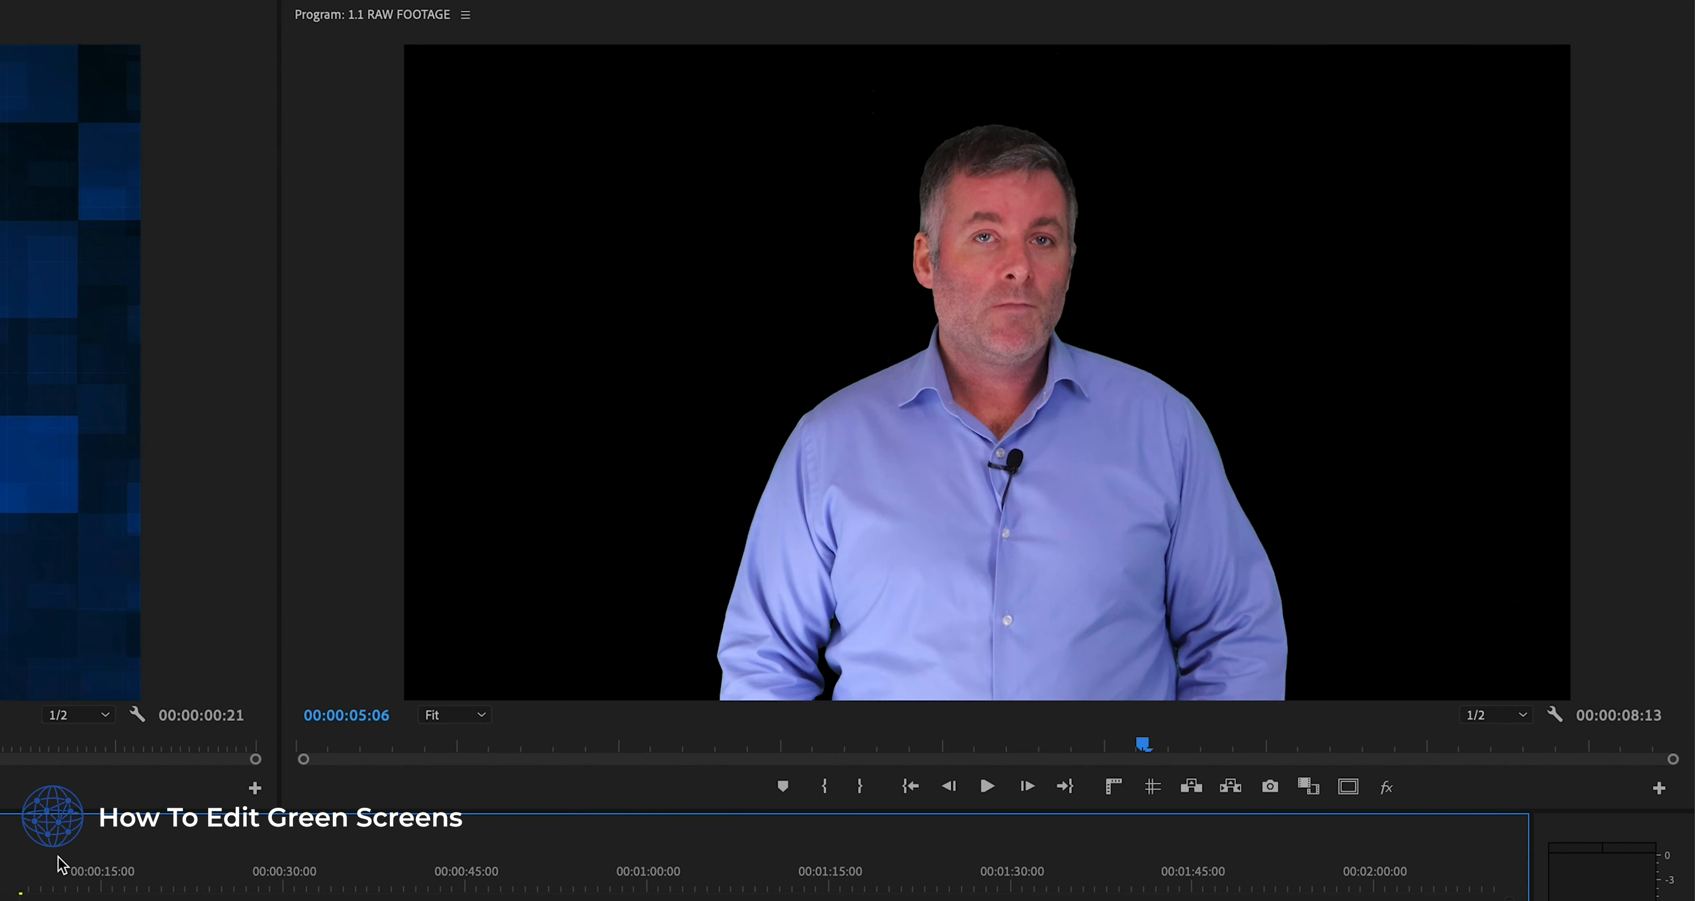
- Trim the end of the keyed presenter footage to match the background video's end at 00:00:04:19
scroll(73, 883, left, 2)
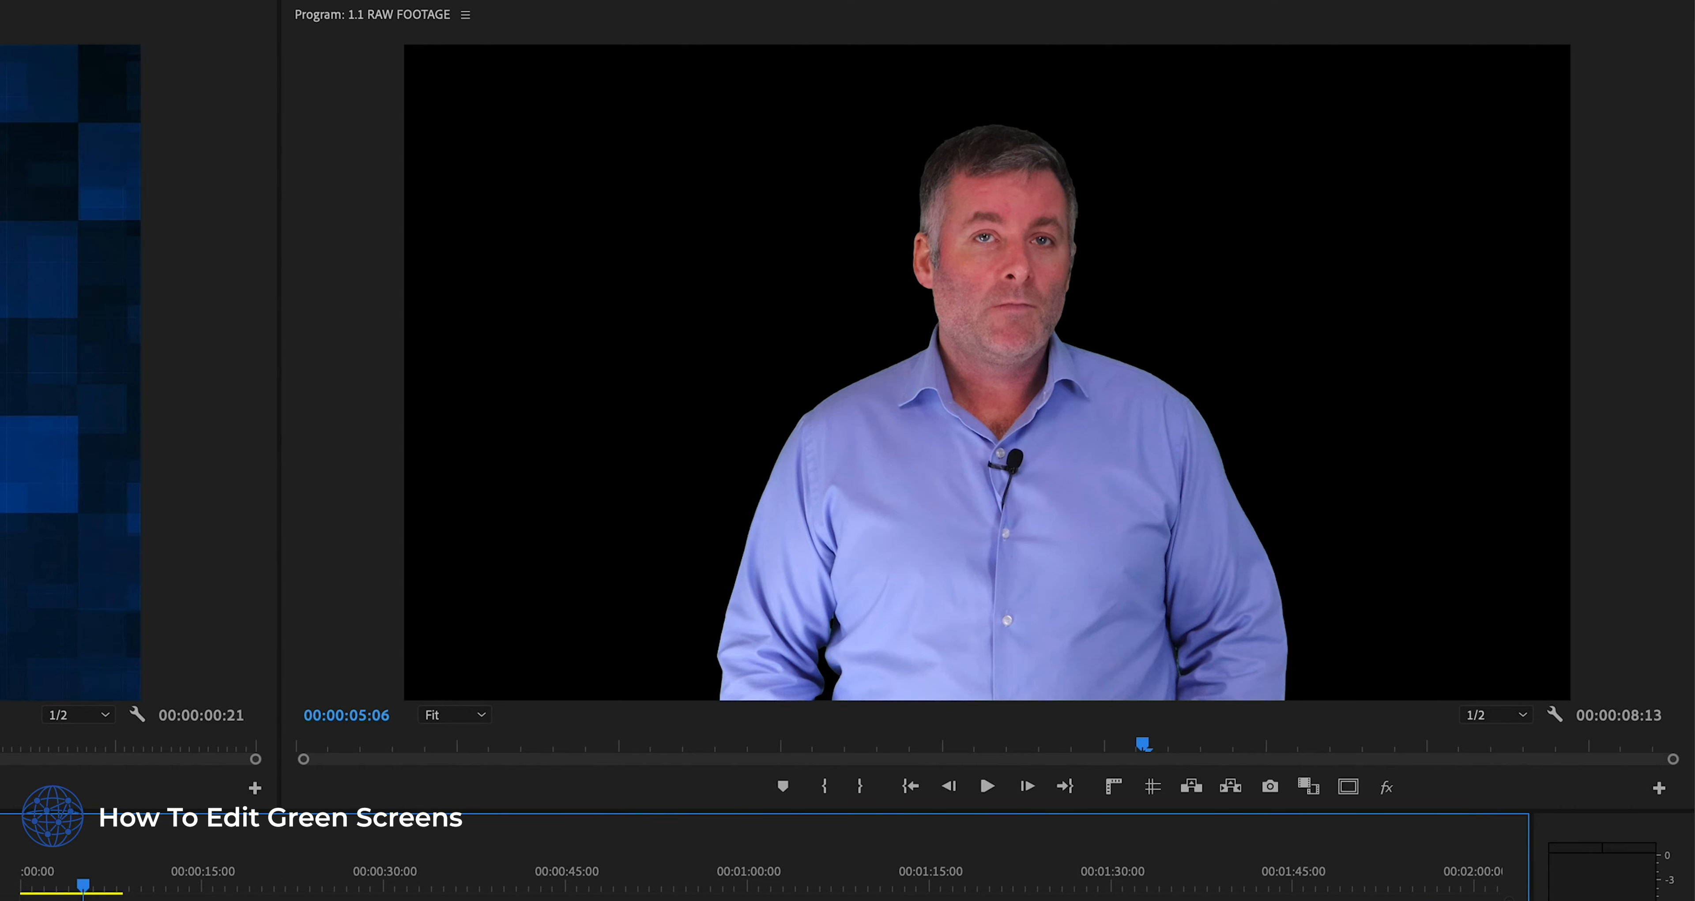
drag(119, 900, 69, 900)
click(35, 885)
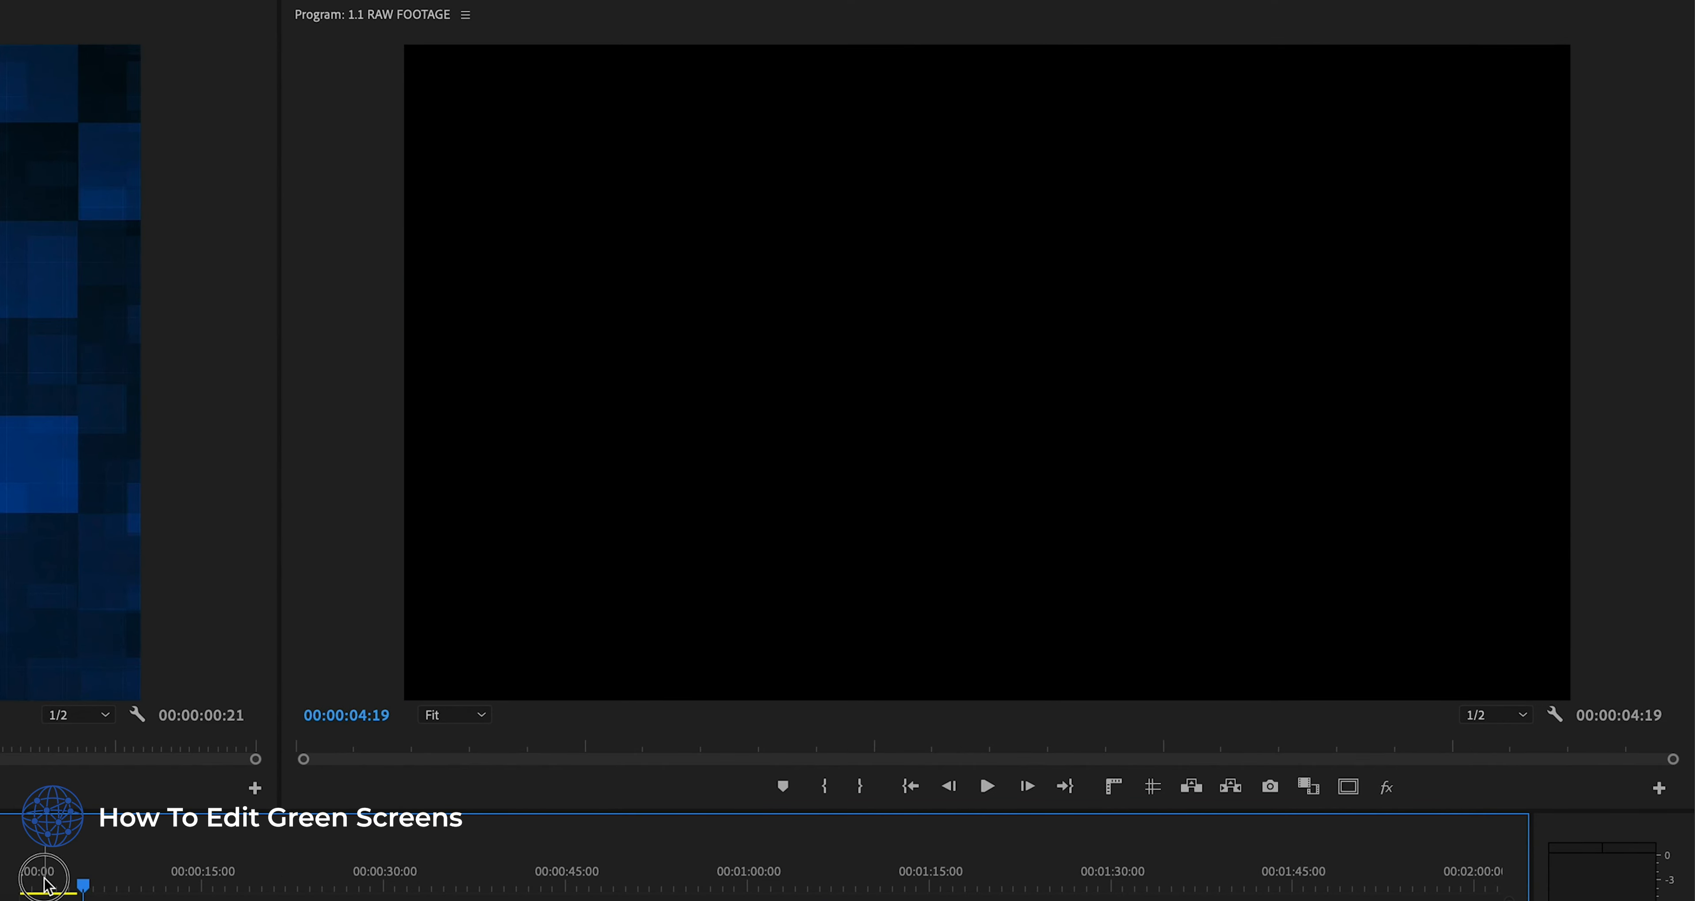
scroll(1053, 470, down, 1)
scroll(1058, 570, up, 5)
scroll(1058, 570, down, 9)
scroll(1057, 572, up, 10)
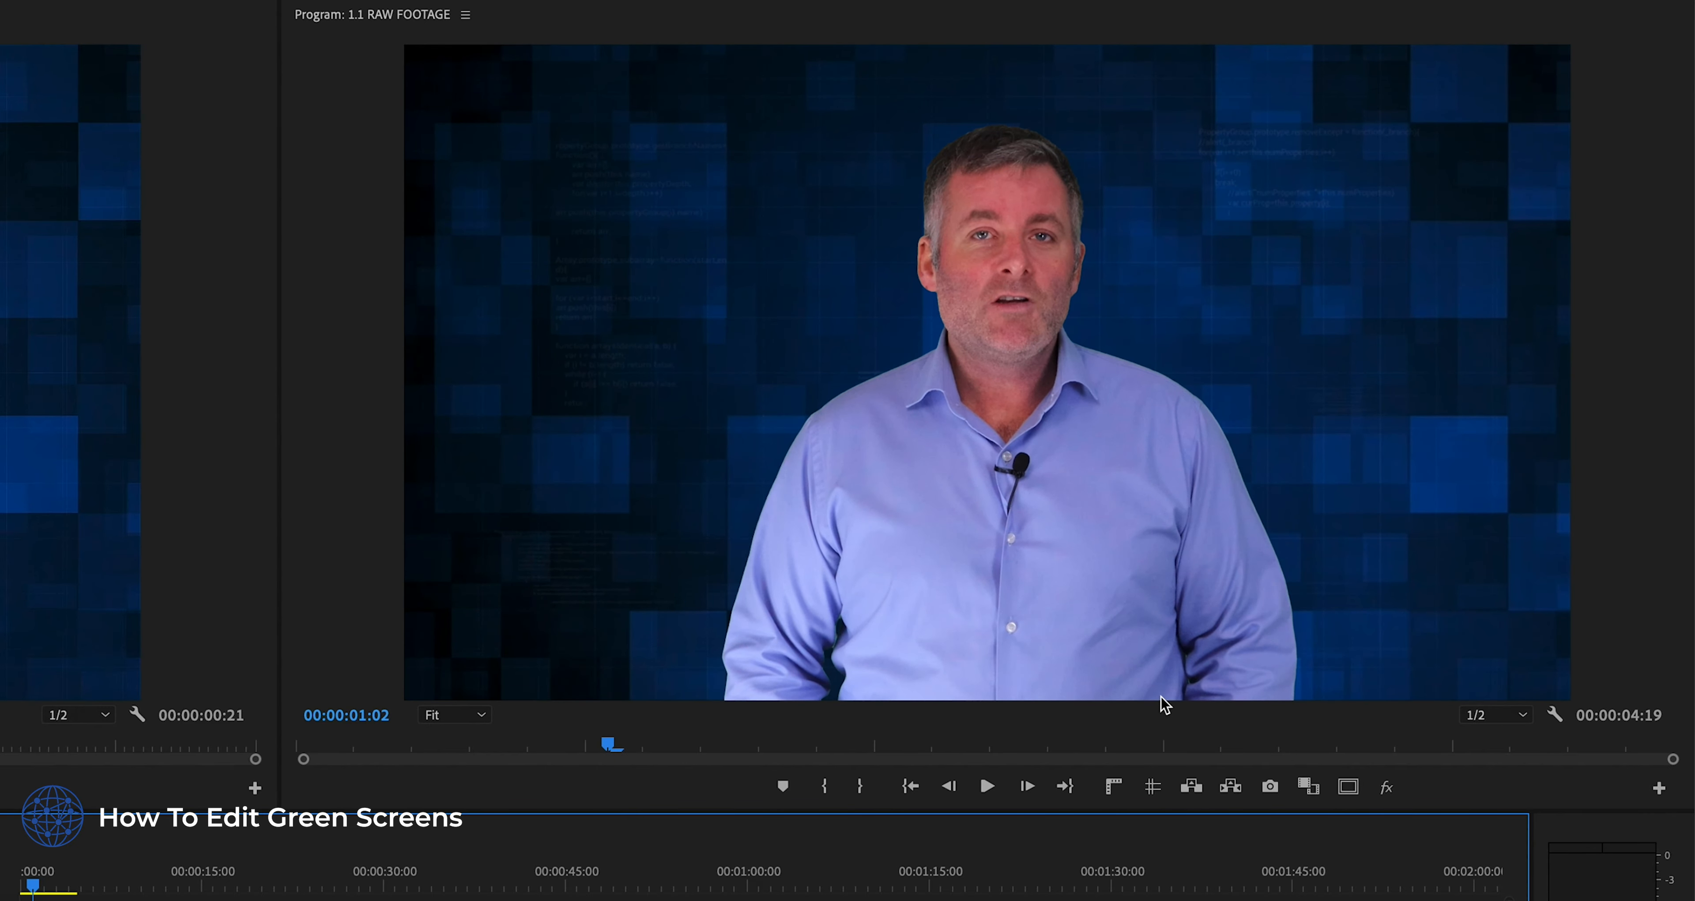
- Show the safe margins and guides in the program view and place a vertical guide at the frame's horizontal center
click(1349, 793)
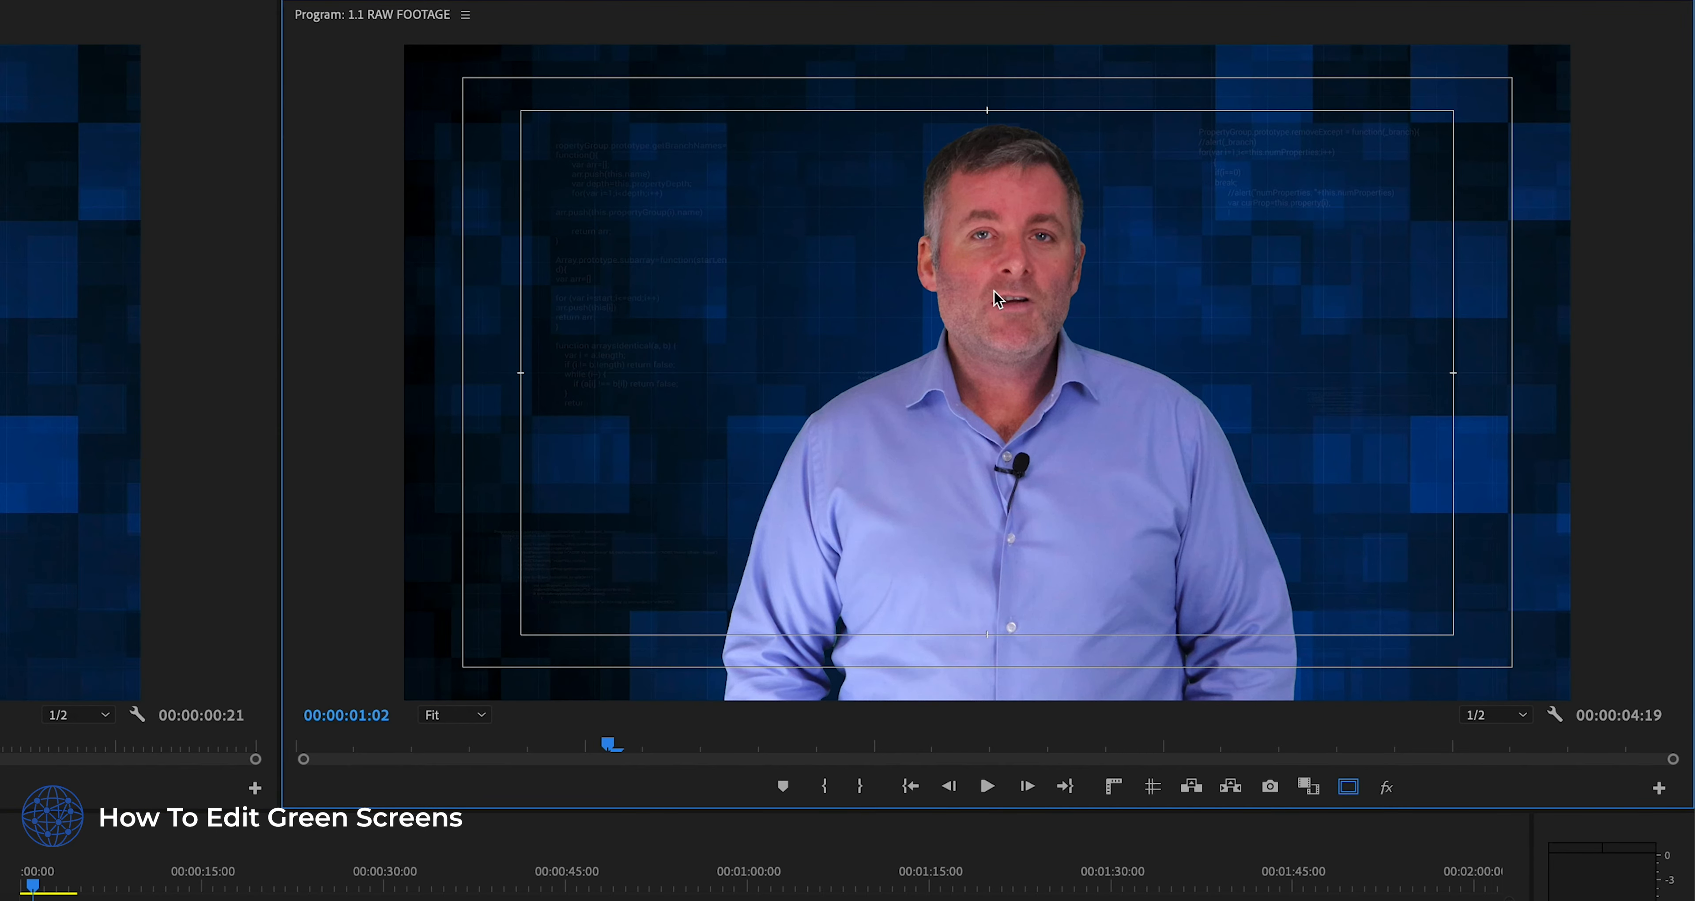
click(1152, 787)
drag(408, 344, 988, 370)
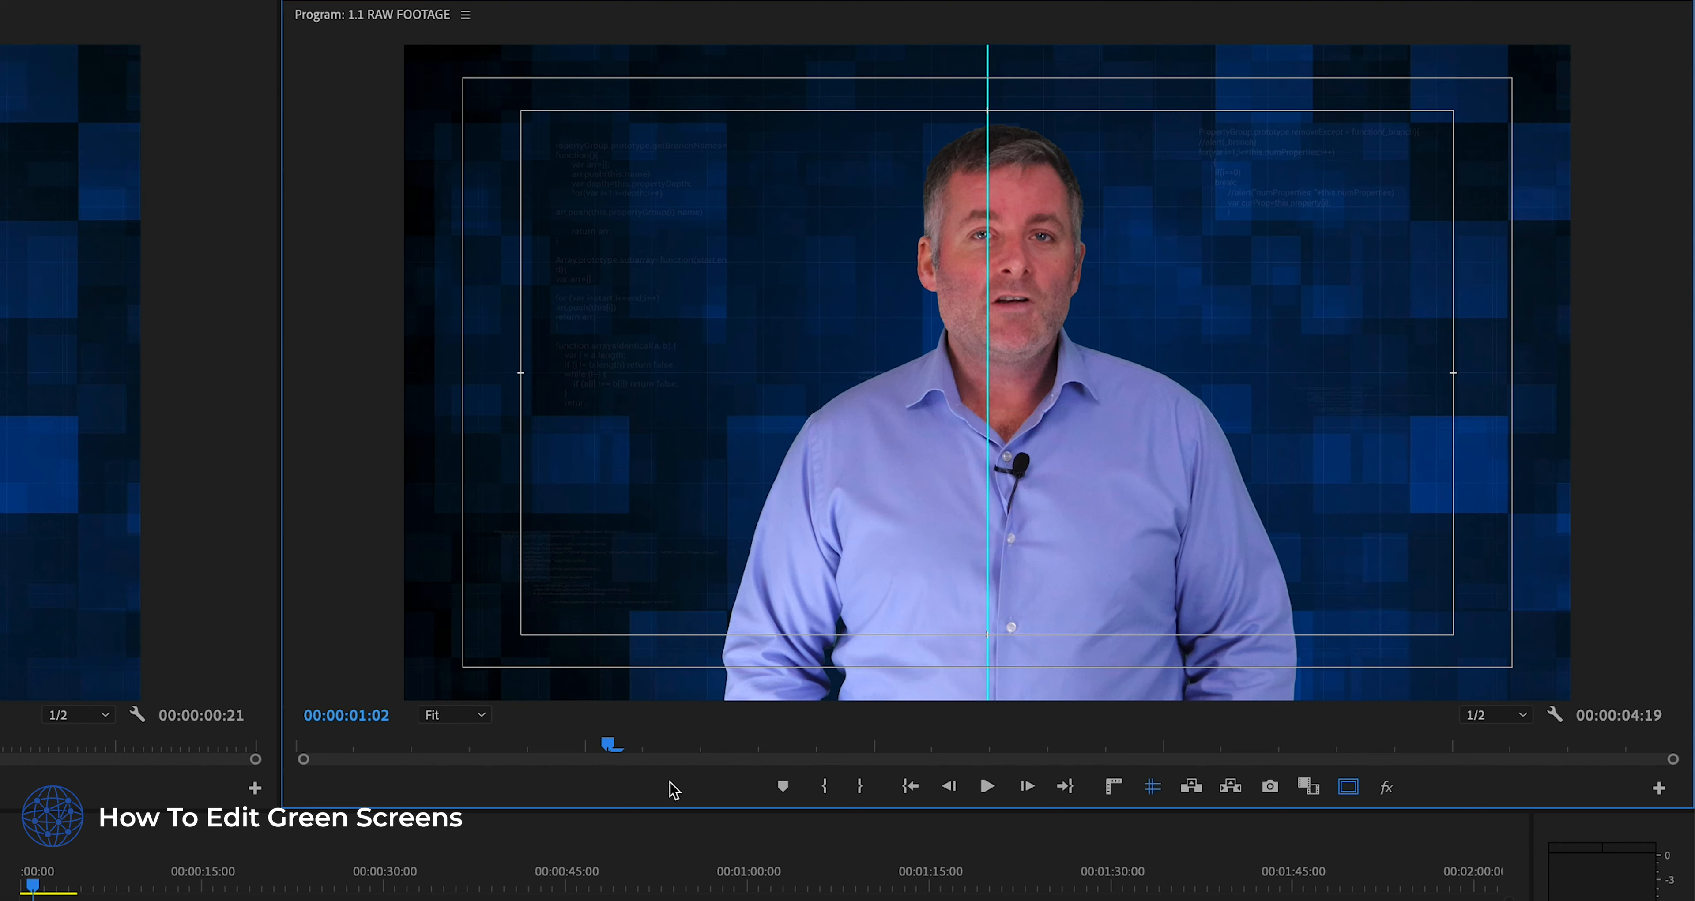
- Shift the presenter footage slightly left in the frame so his face is centered on the vertical guide
click(68, 899)
click(883, 479)
drag(929, 486, 905, 483)
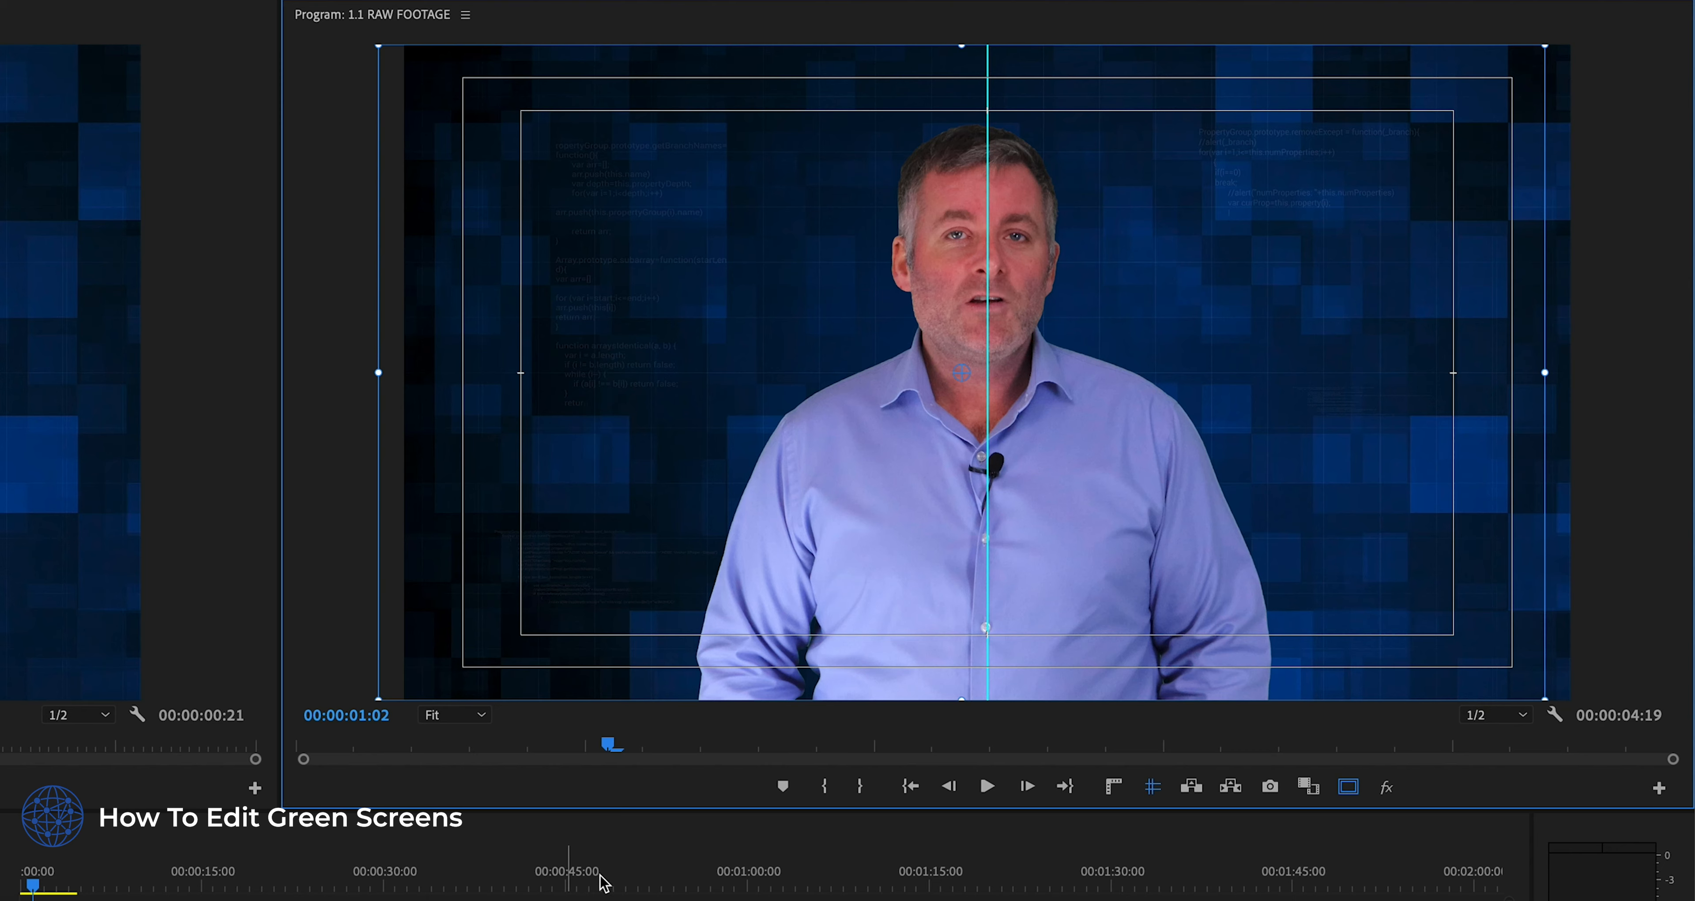
- Hide the safe margins and guides, and play the sequence from its start
click(1348, 787)
click(1156, 789)
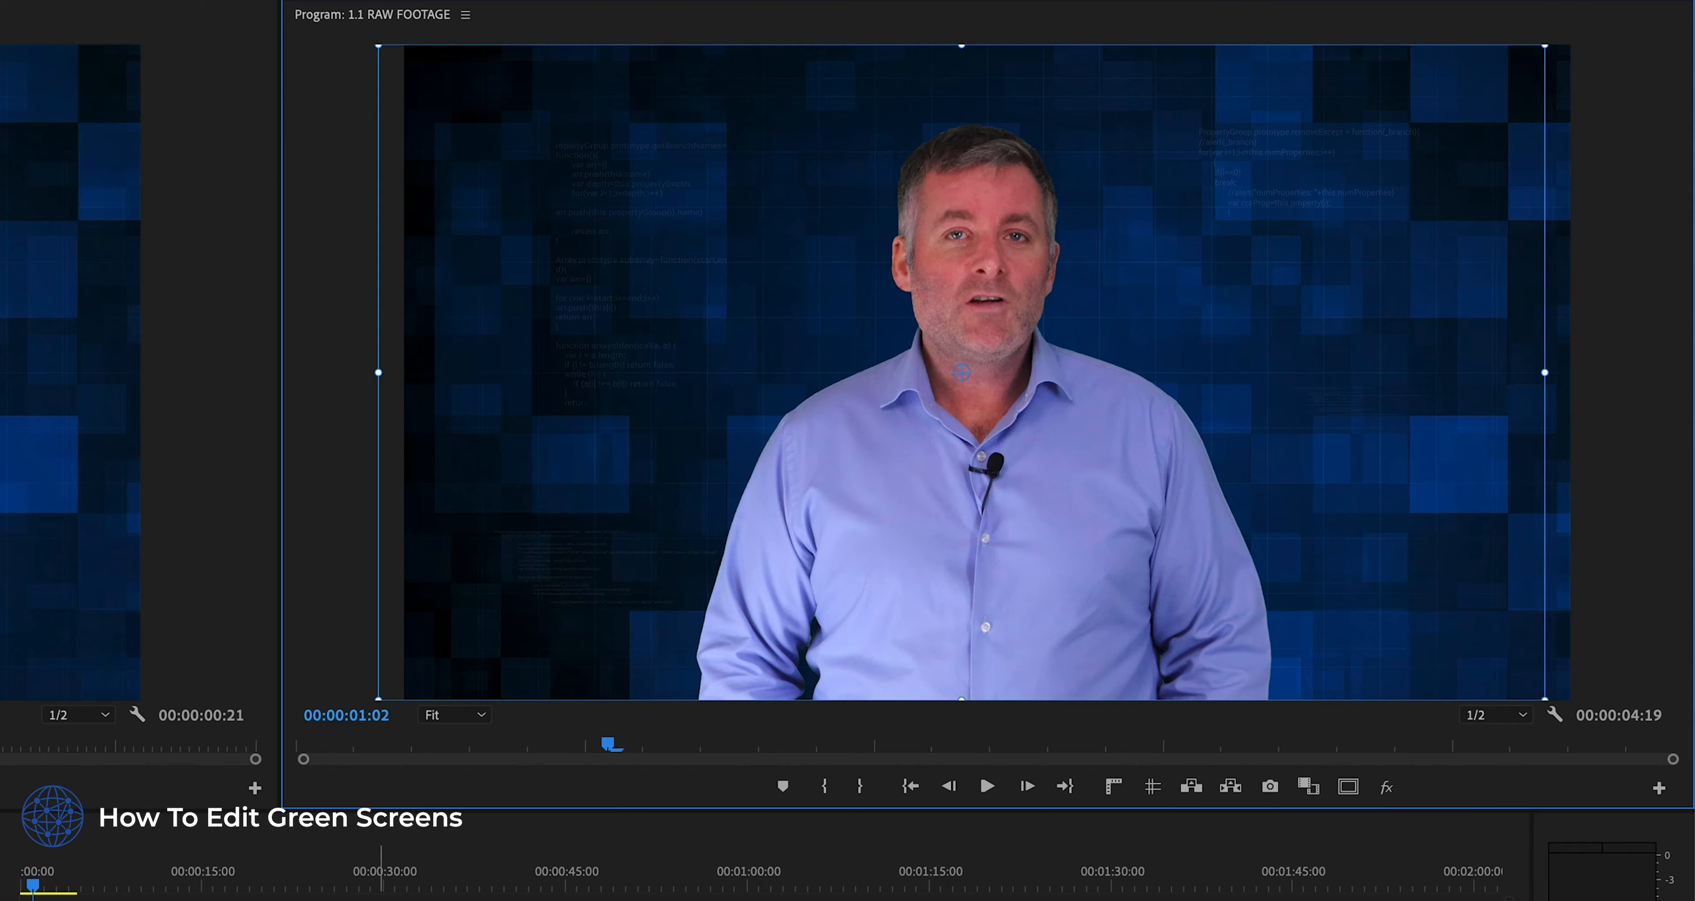
mouse_move(47, 885)
mouse_down()
mouse_move(66, 890)
mouse_move(23, 893)
mouse_up()
key(space)
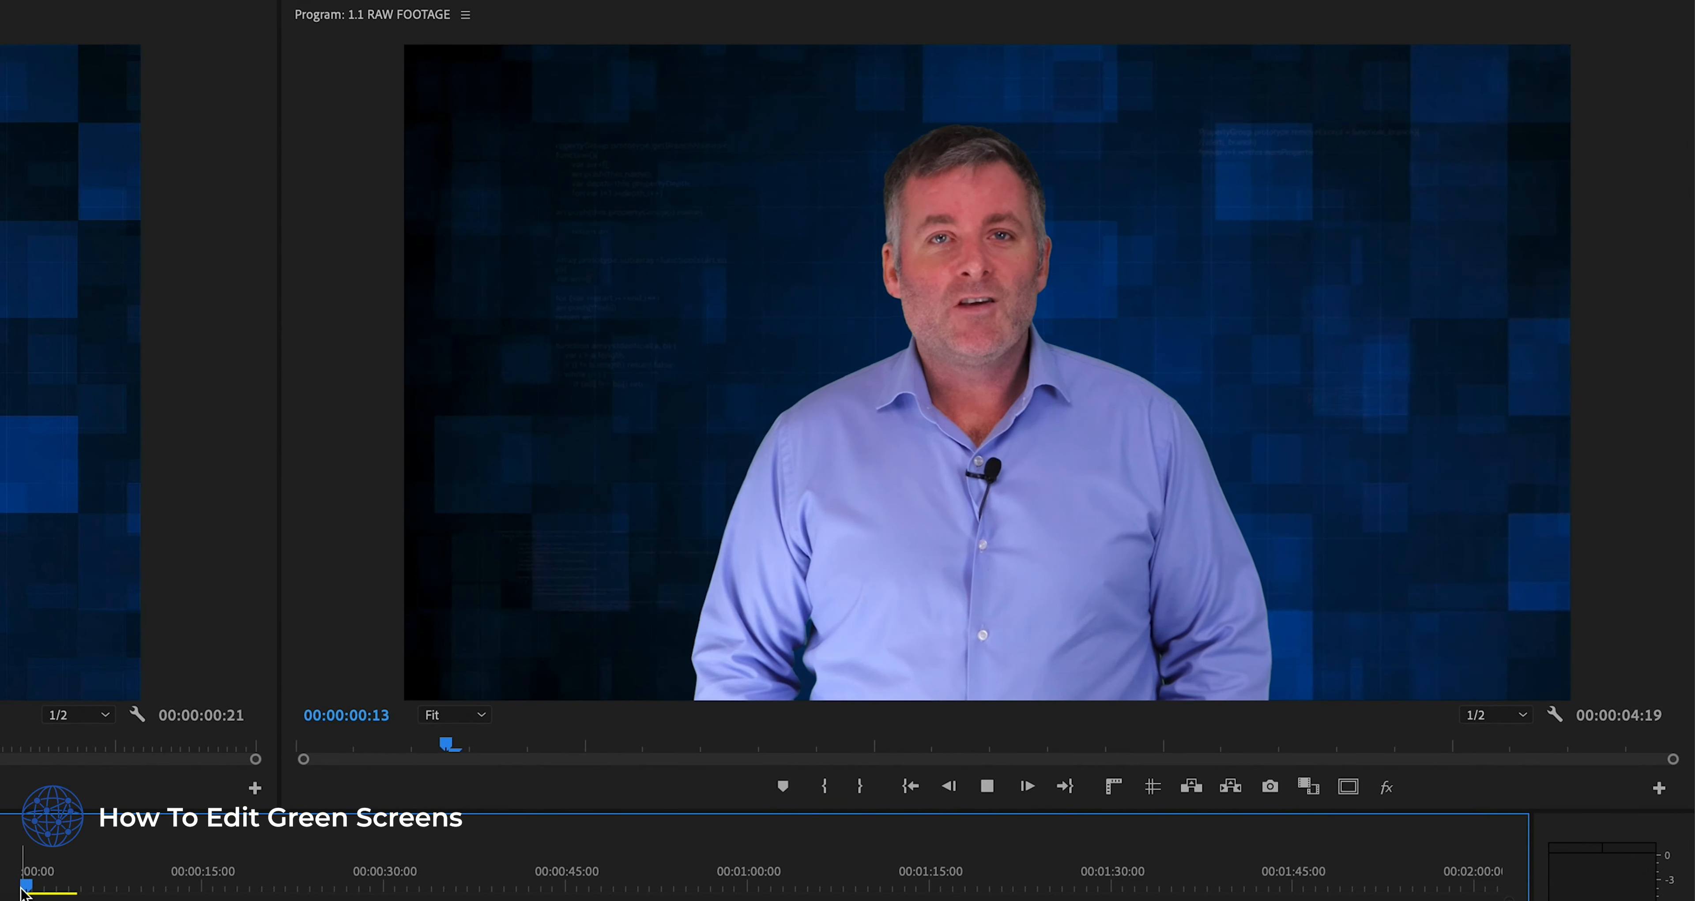